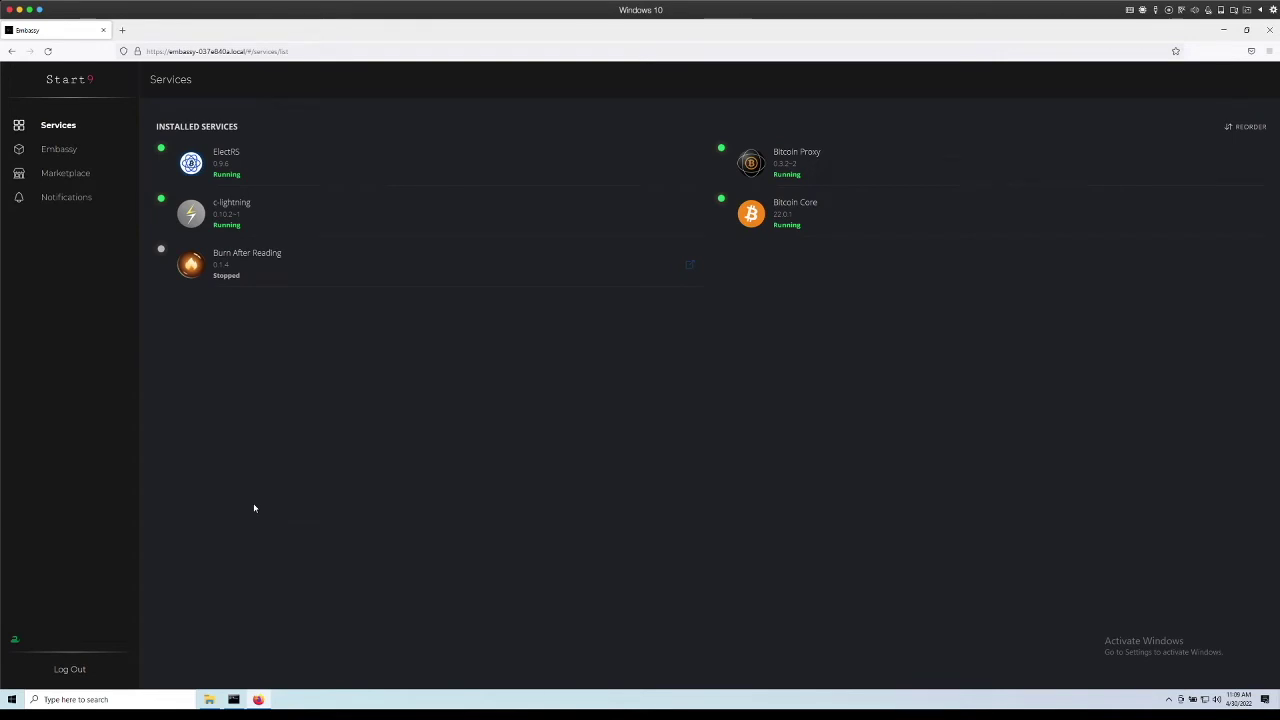
Create a new folder named EmBackups in the user's home folder under C:\Users.
left_click(209, 699)
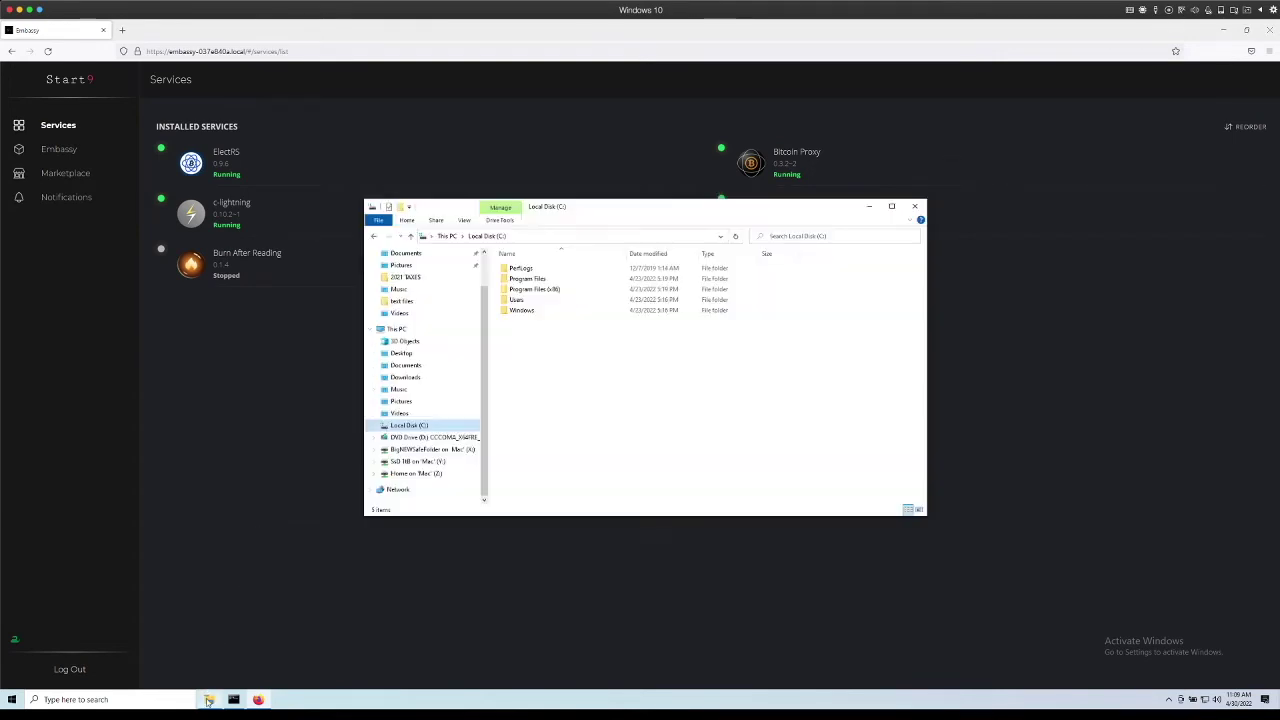
double_click(522, 303)
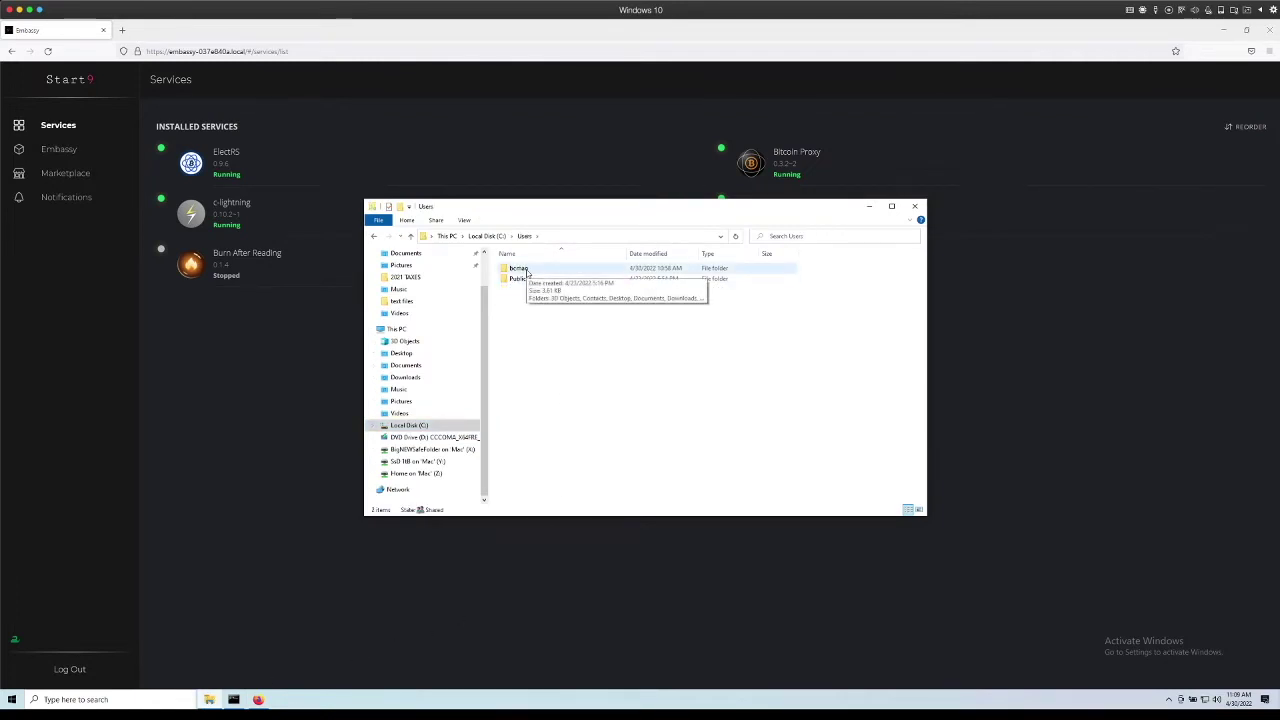
double_click(518, 268)
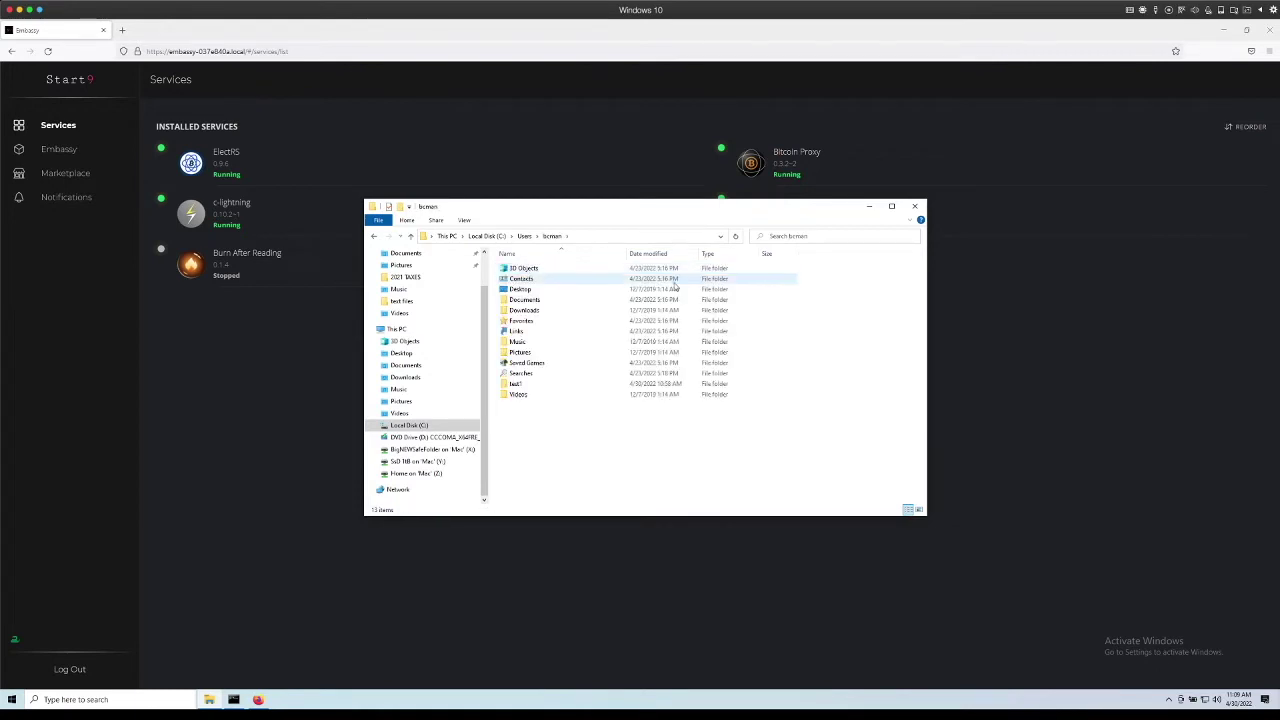
right_click(521, 413)
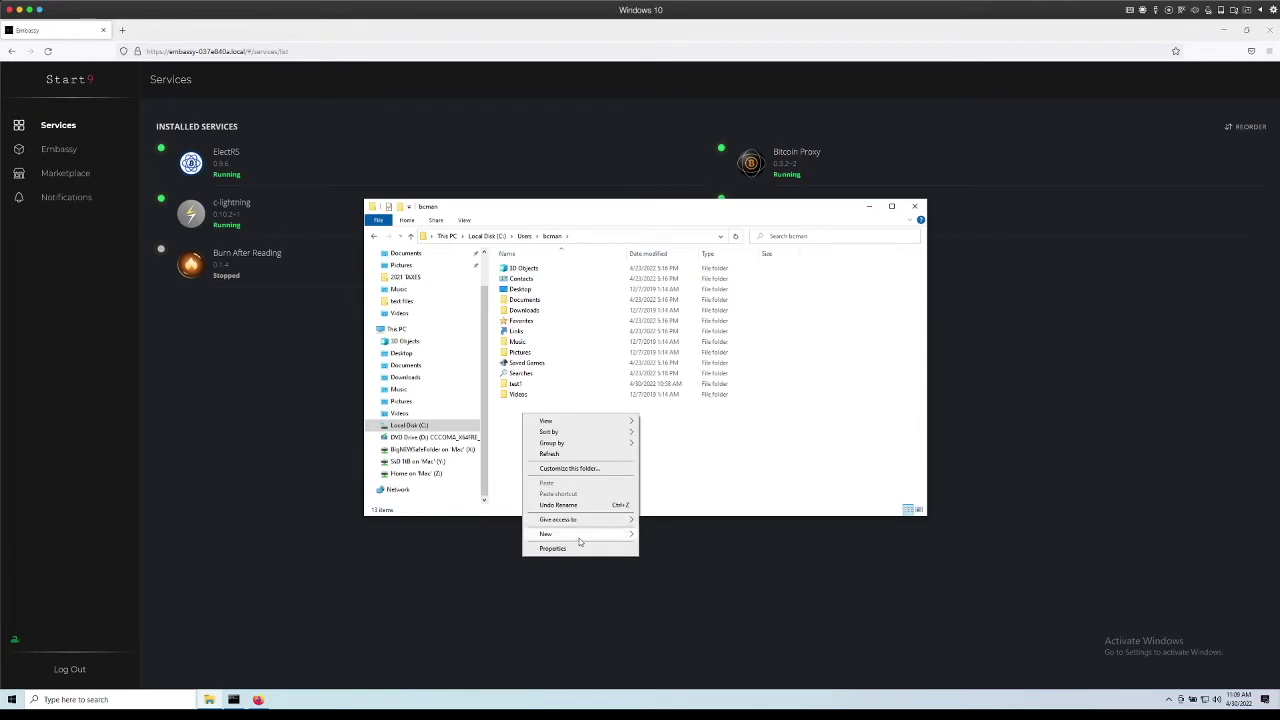
mouse_move(579, 536)
left_click(672, 539)
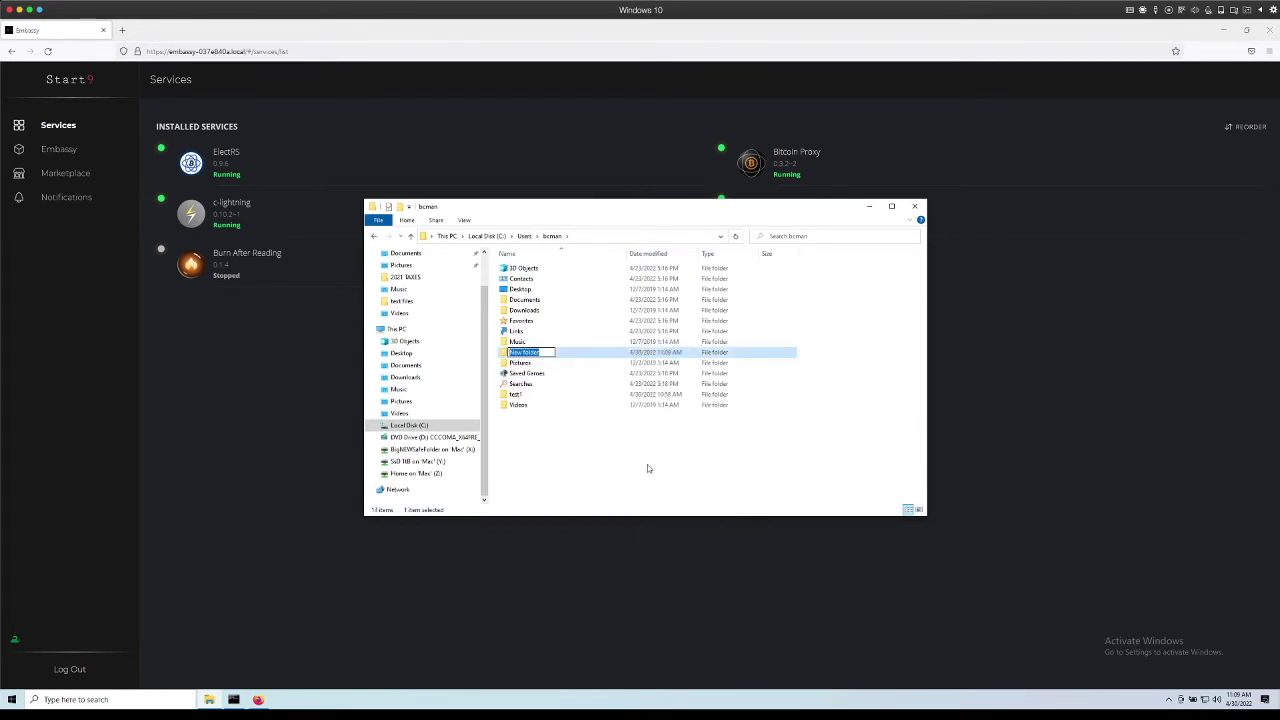
type("EmBackups")
key("Return")
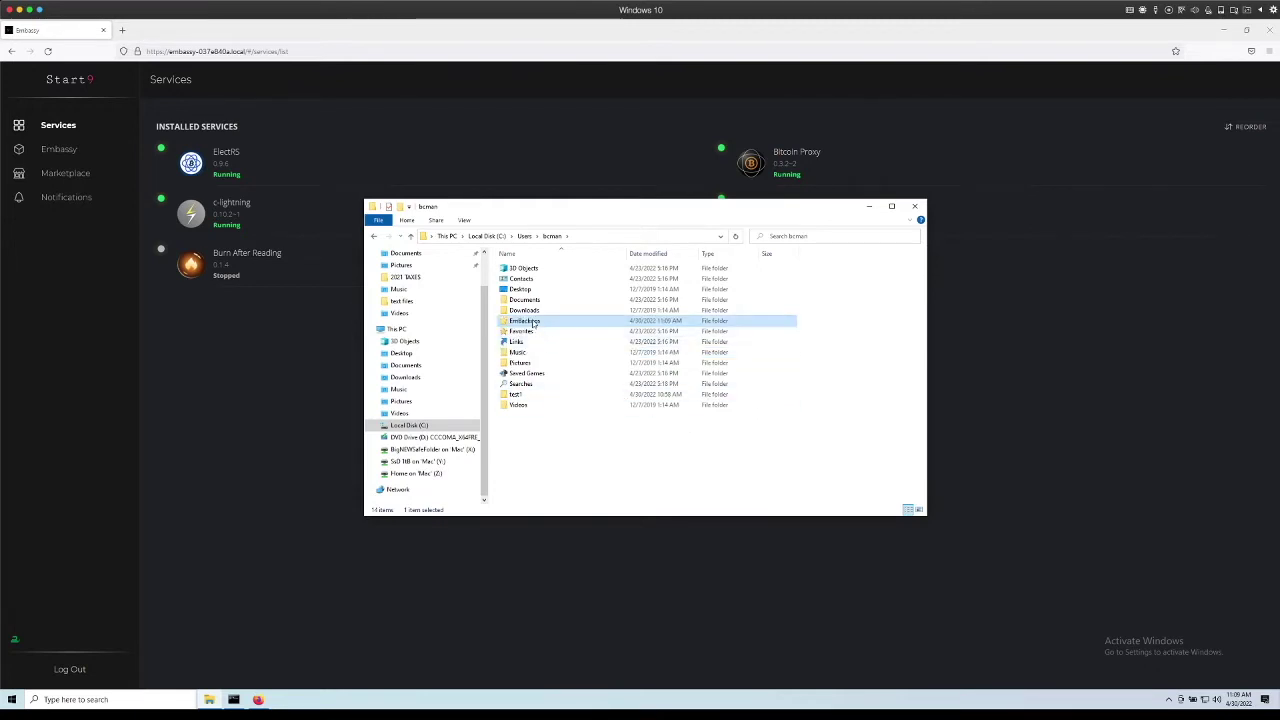
Share the EmBackups folder on the network from its Properties, then return to Embassy.
right_click(534, 322)
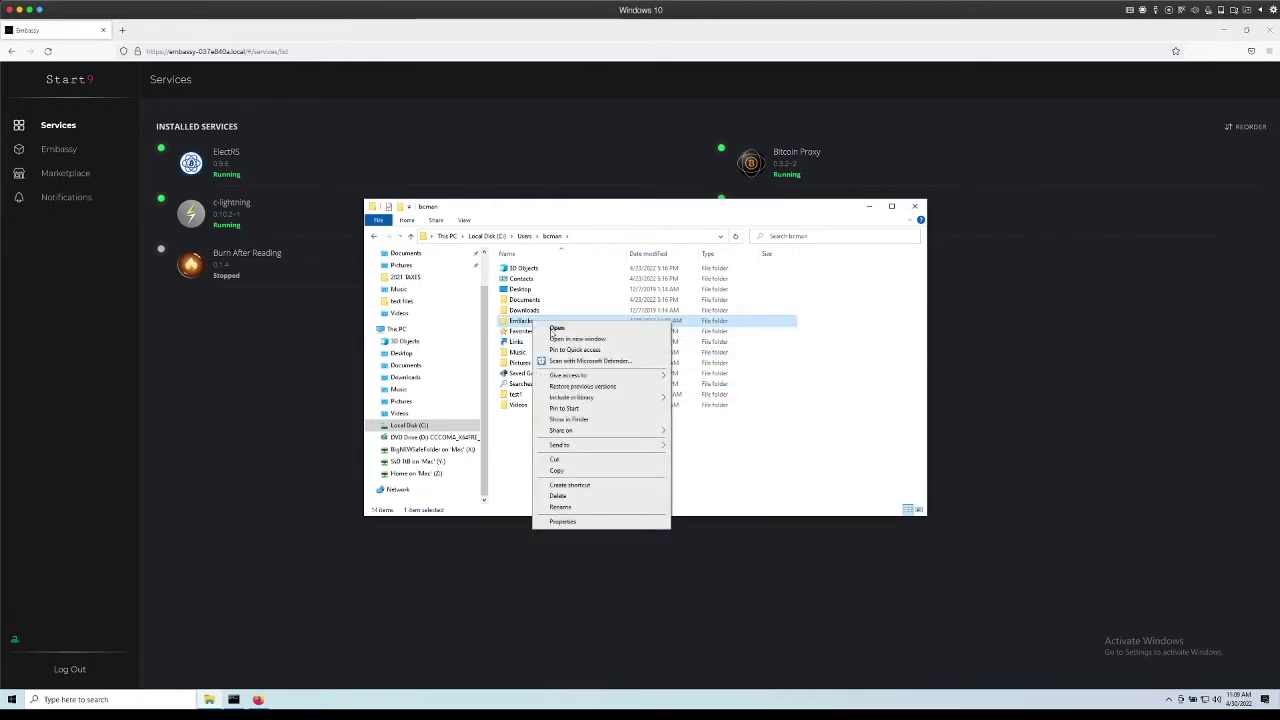
left_click(611, 521)
left_click(576, 344)
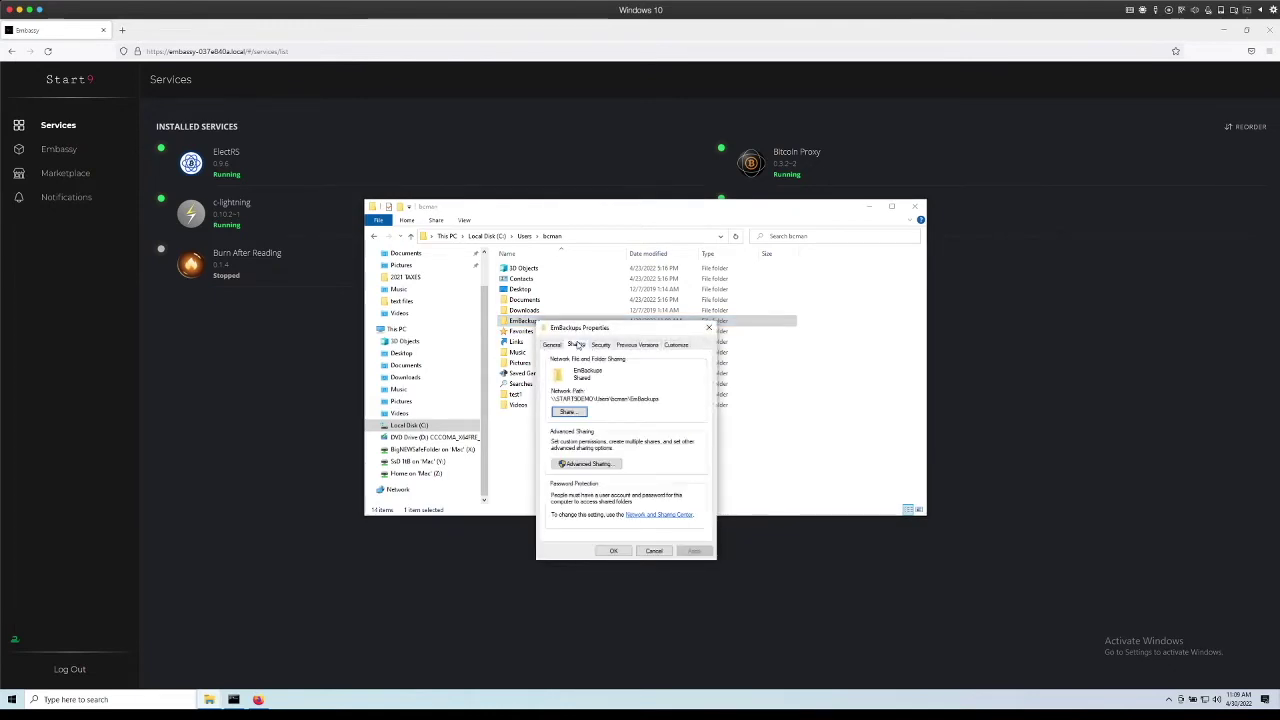
left_click(570, 412)
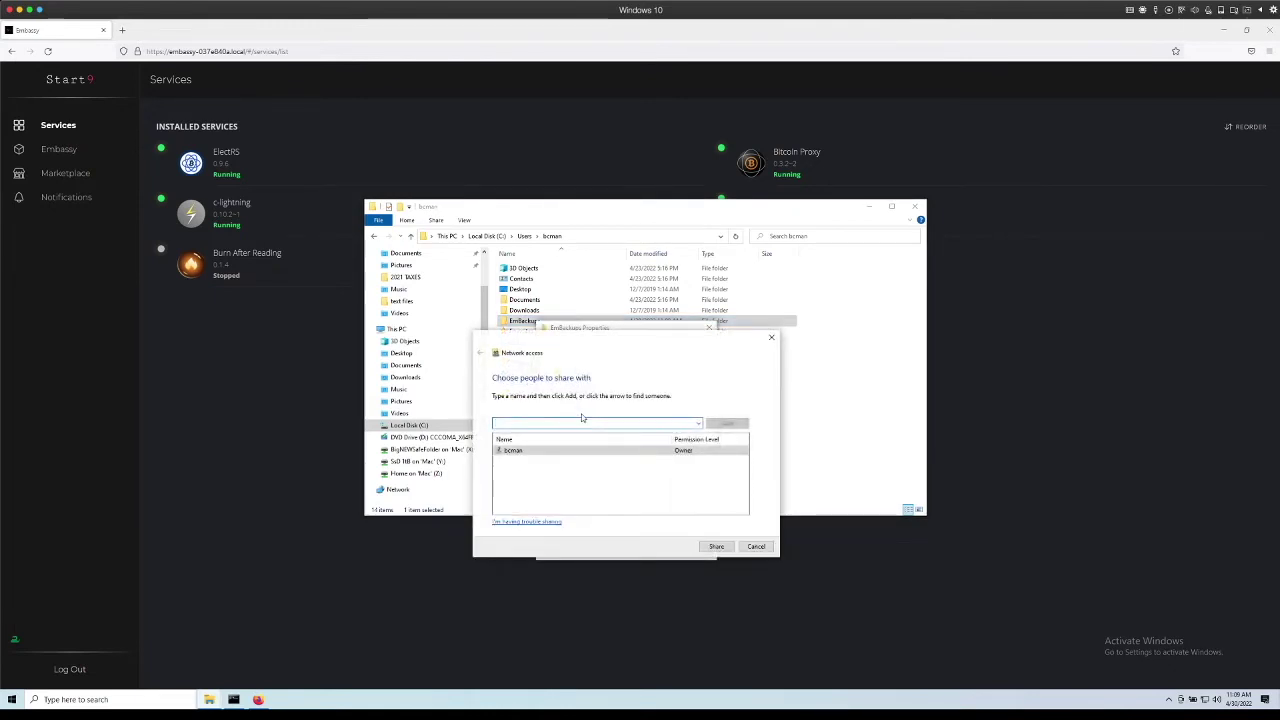
left_click(716, 547)
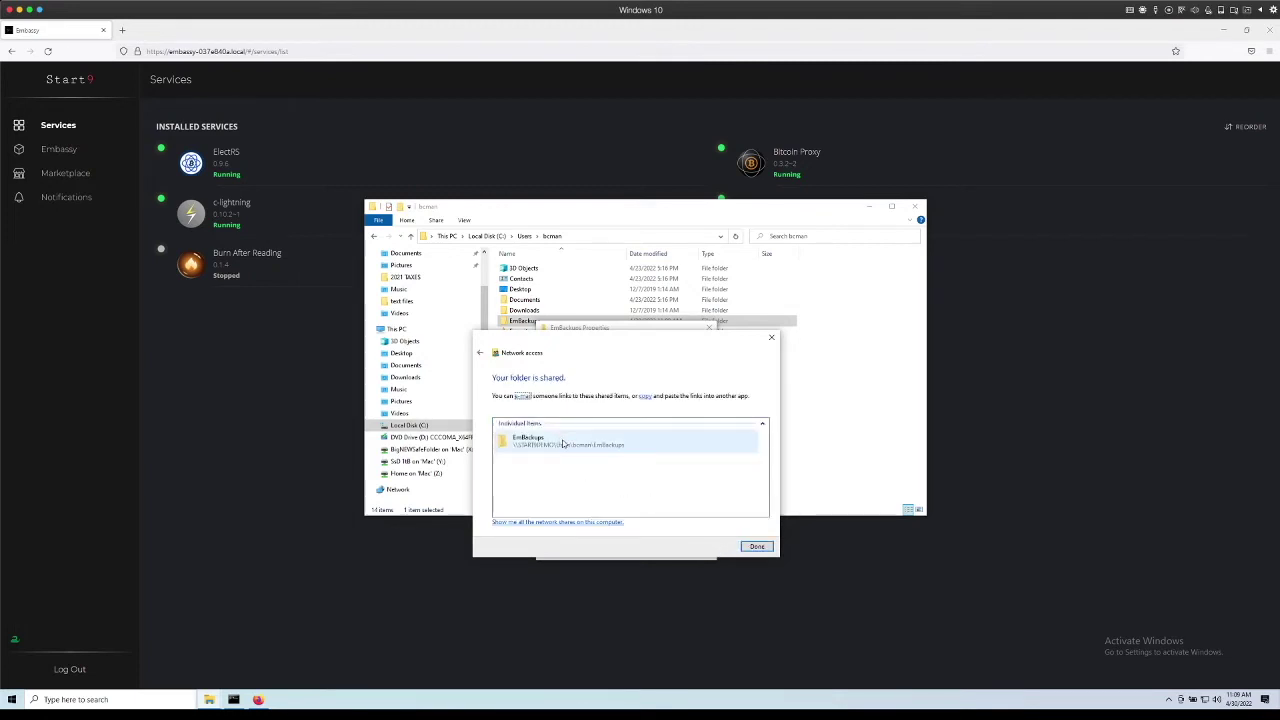
left_click(621, 445)
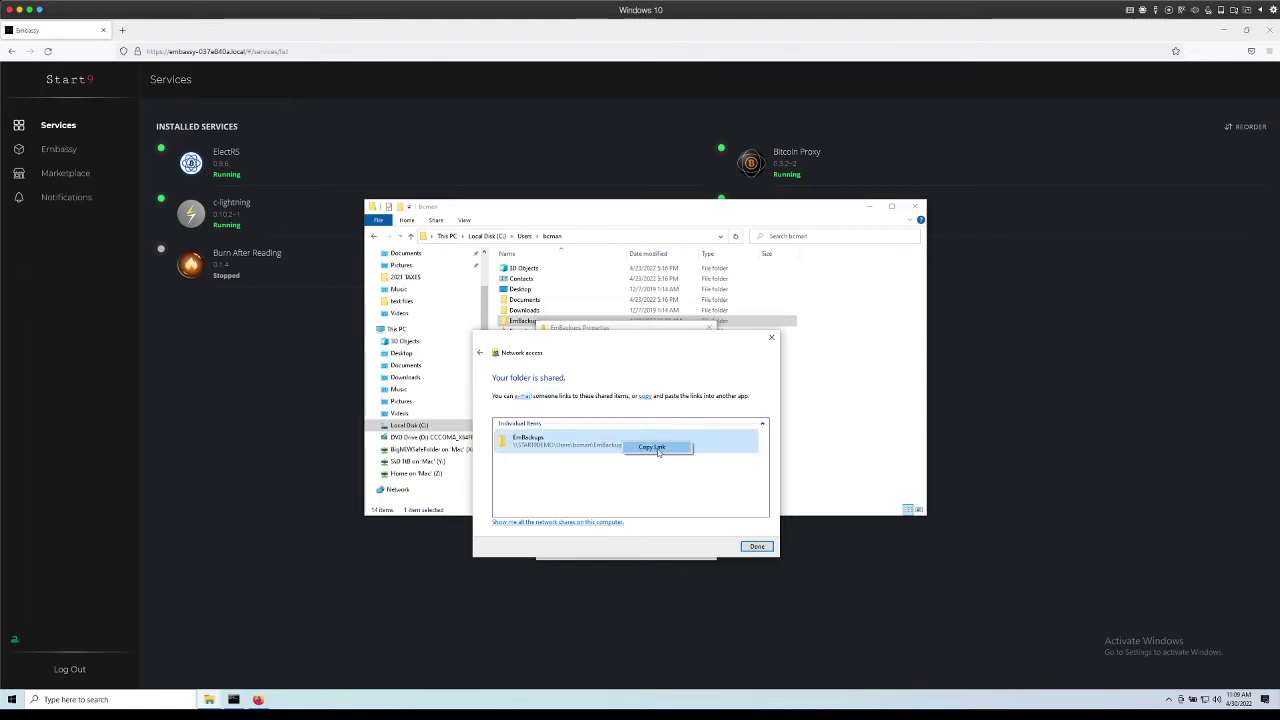
left_click(757, 547)
left_click(614, 551)
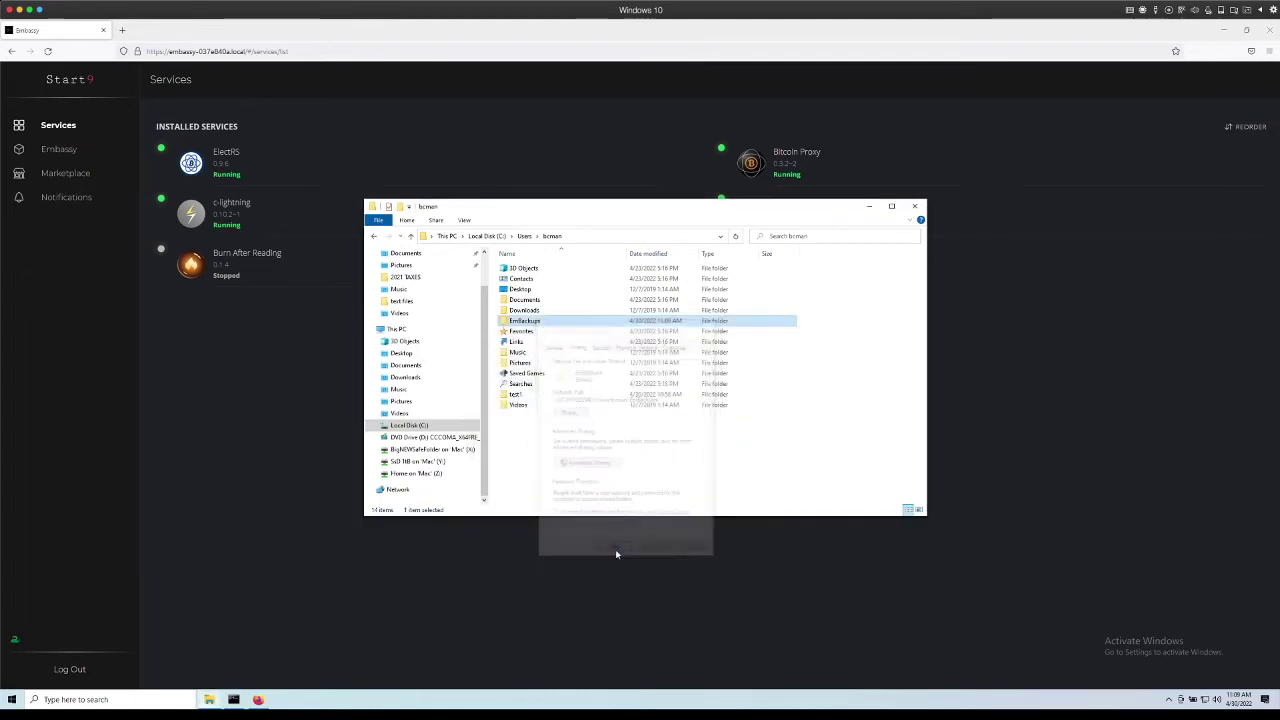
left_click(600, 556)
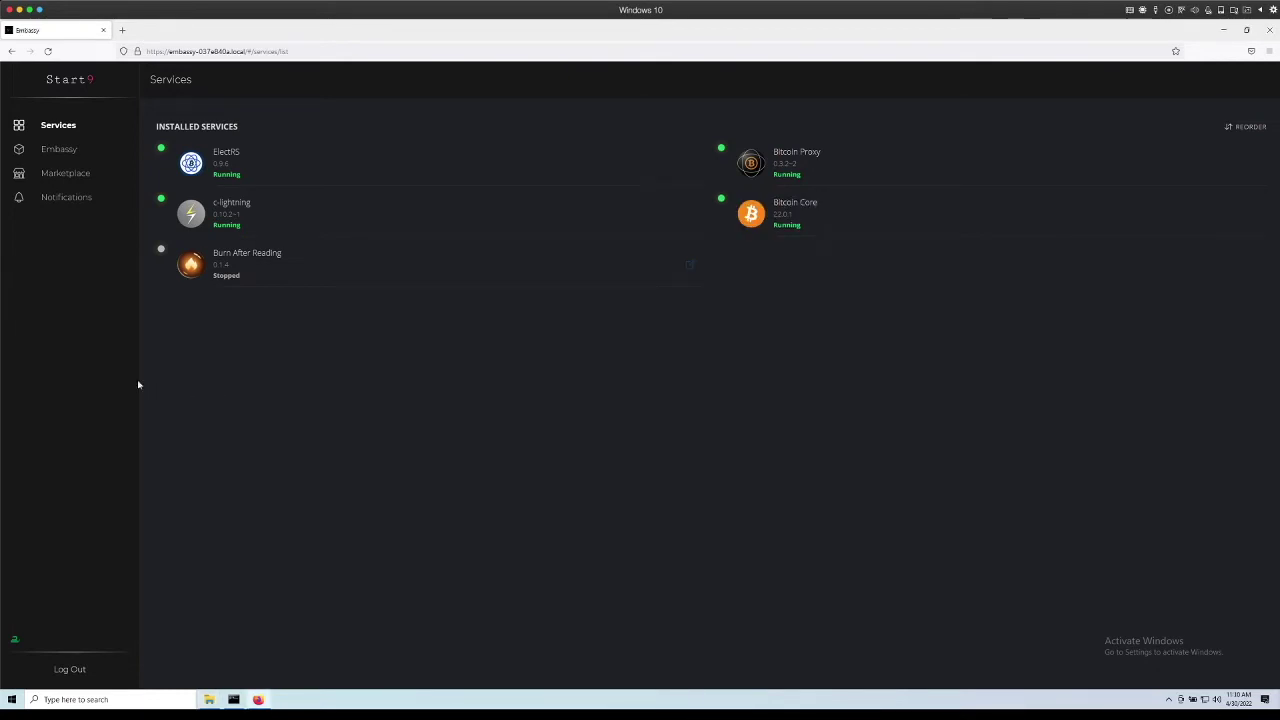
Start a new LAN shared folder backup target with hostname START9DEMO.
left_click(70, 152)
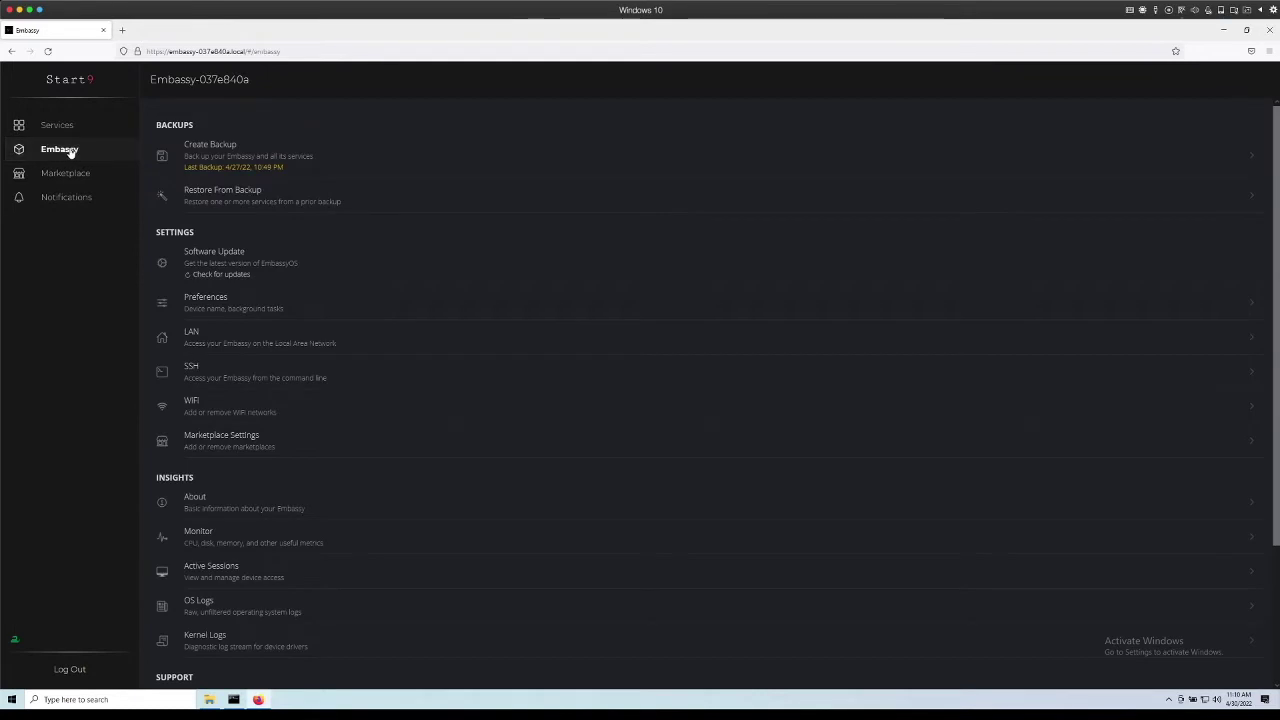
left_click(278, 154)
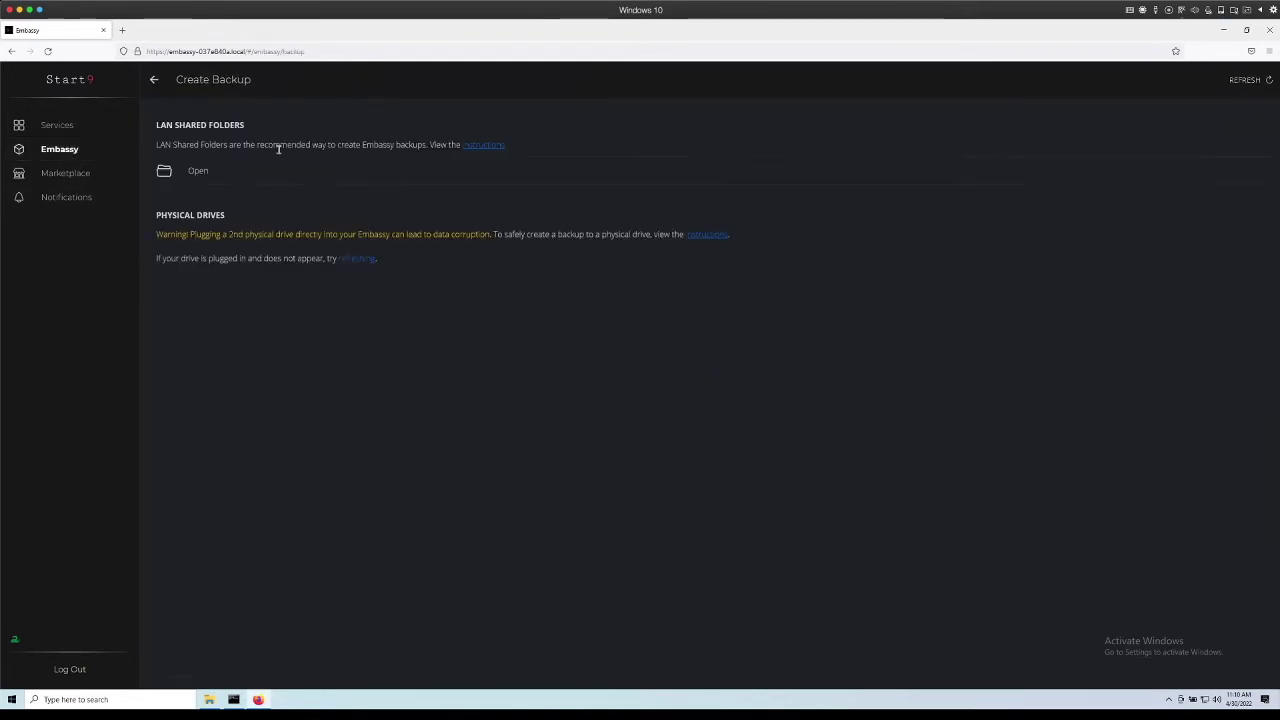
left_click(220, 174)
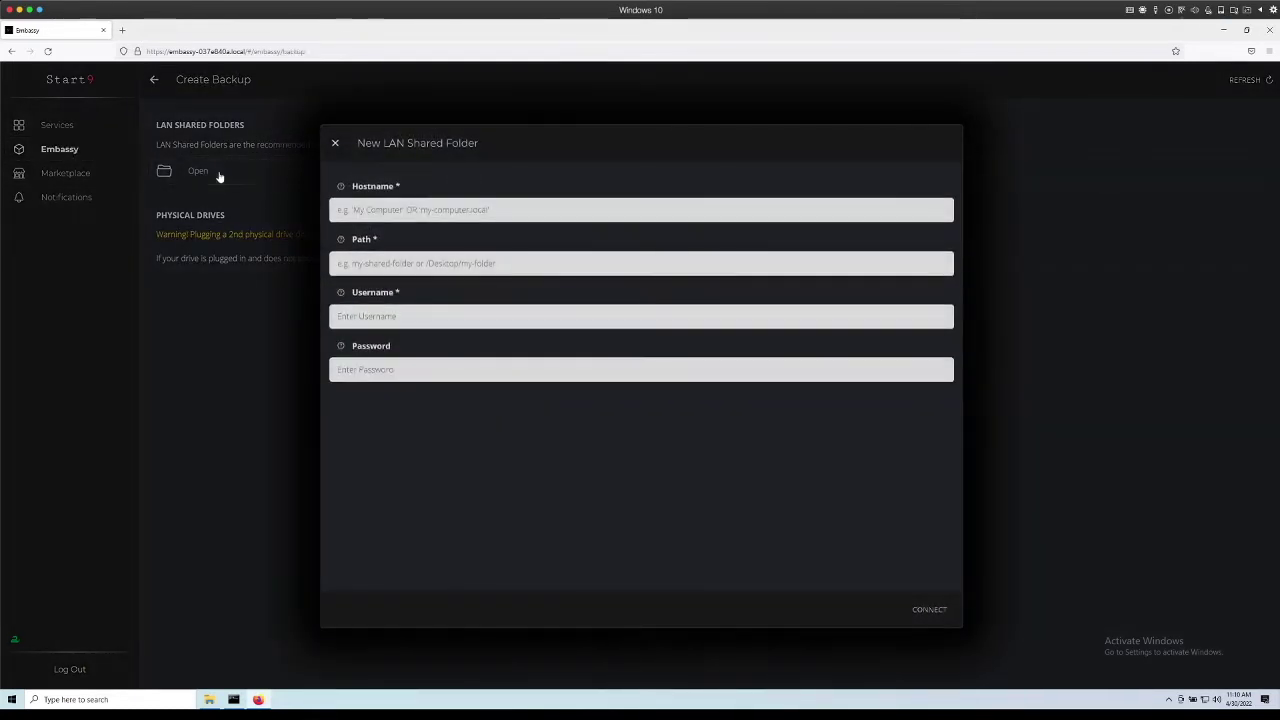
left_click(443, 209)
right_click(405, 209)
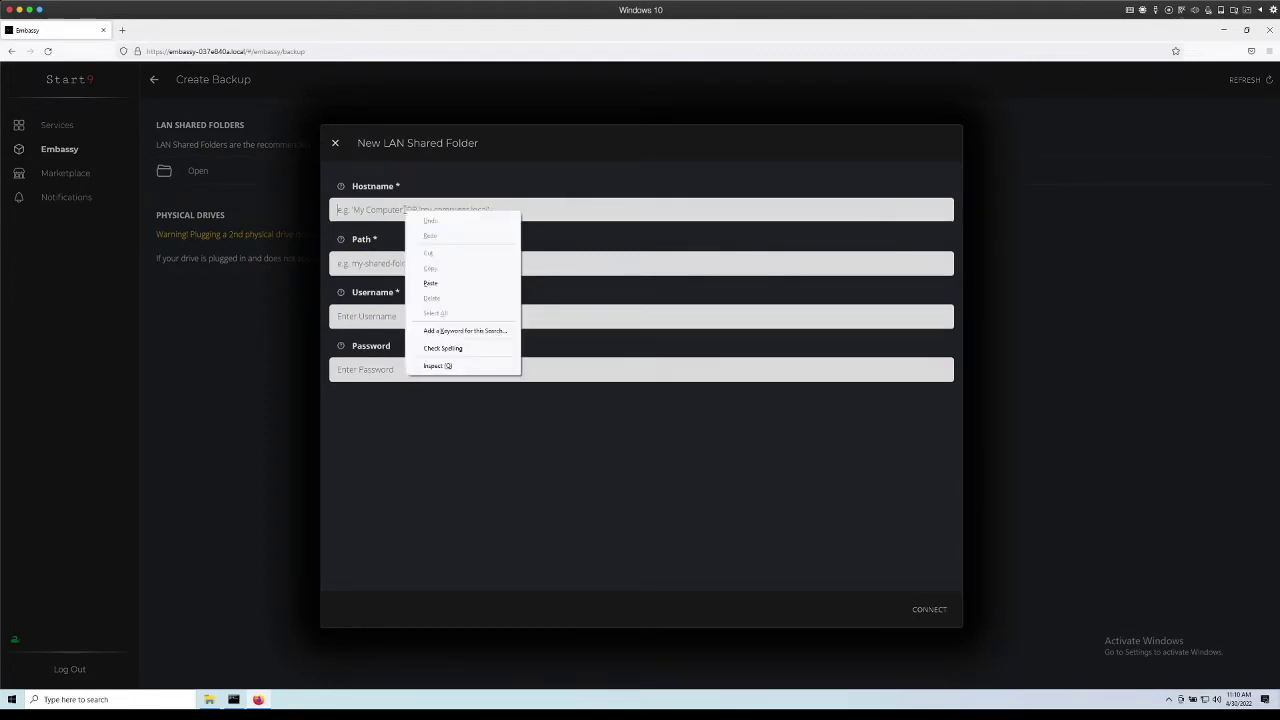
left_click(433, 283)
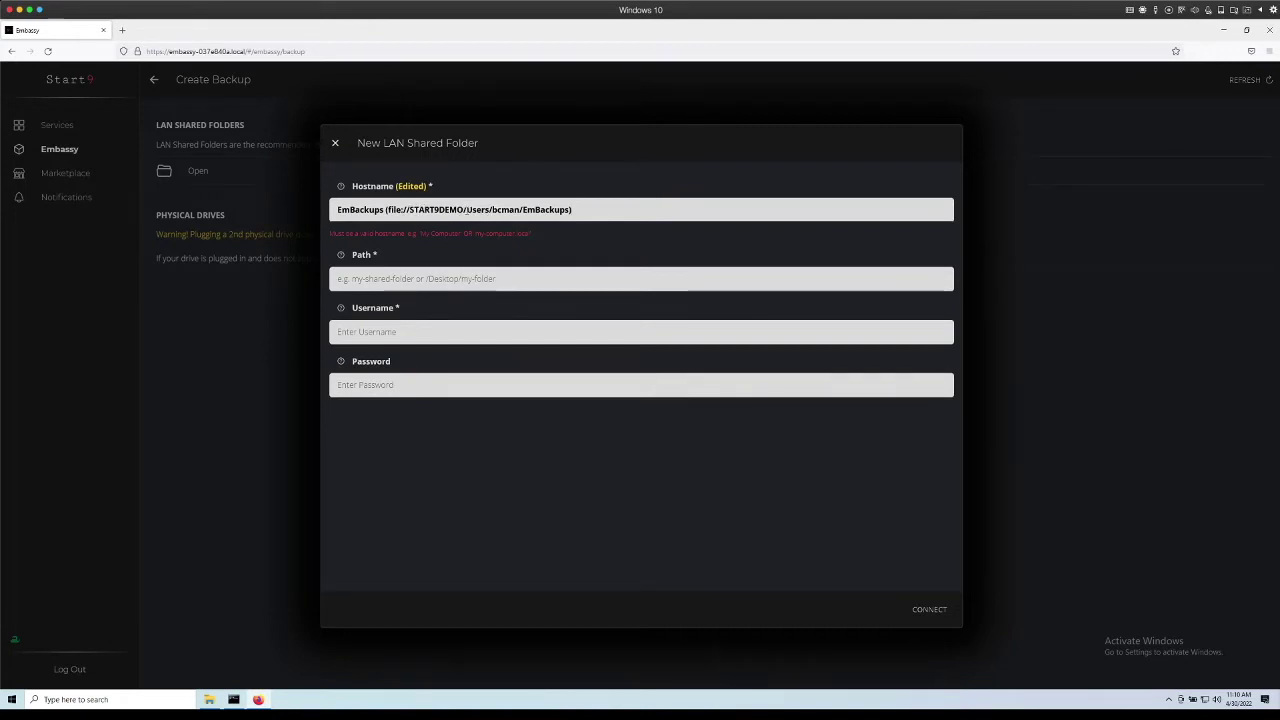
left_click_drag(572, 209, 327, 219)
key("BackSpace")
key("BackSpace")
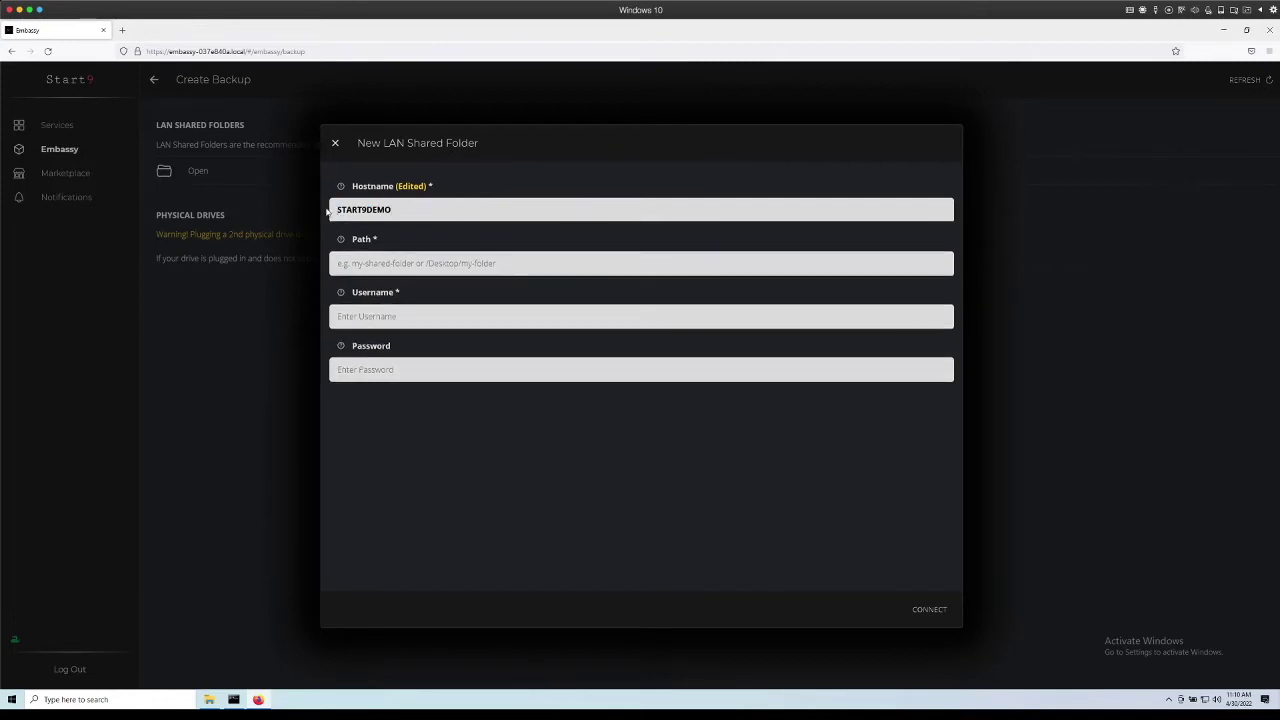
Fill in the /Users/.../EmBackups path, the Windows username and the login password.
left_click(403, 263)
left_click(438, 339)
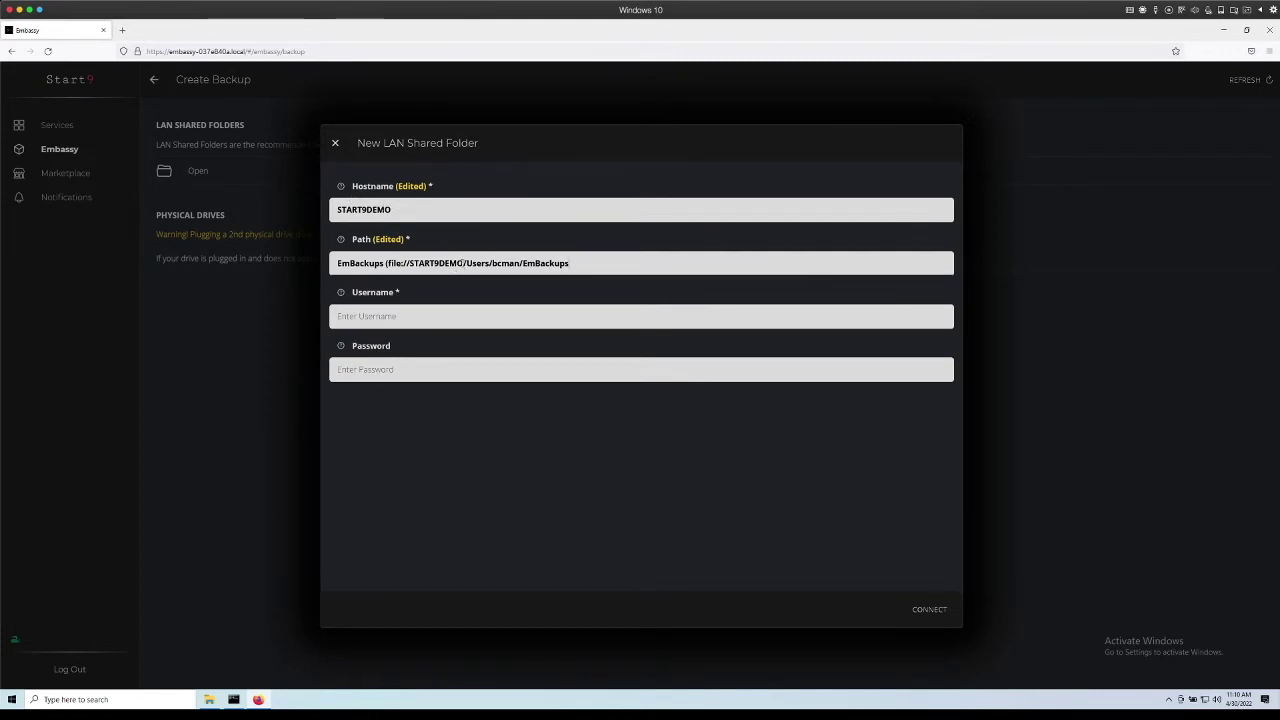
left_click_drag(461, 263, 336, 263)
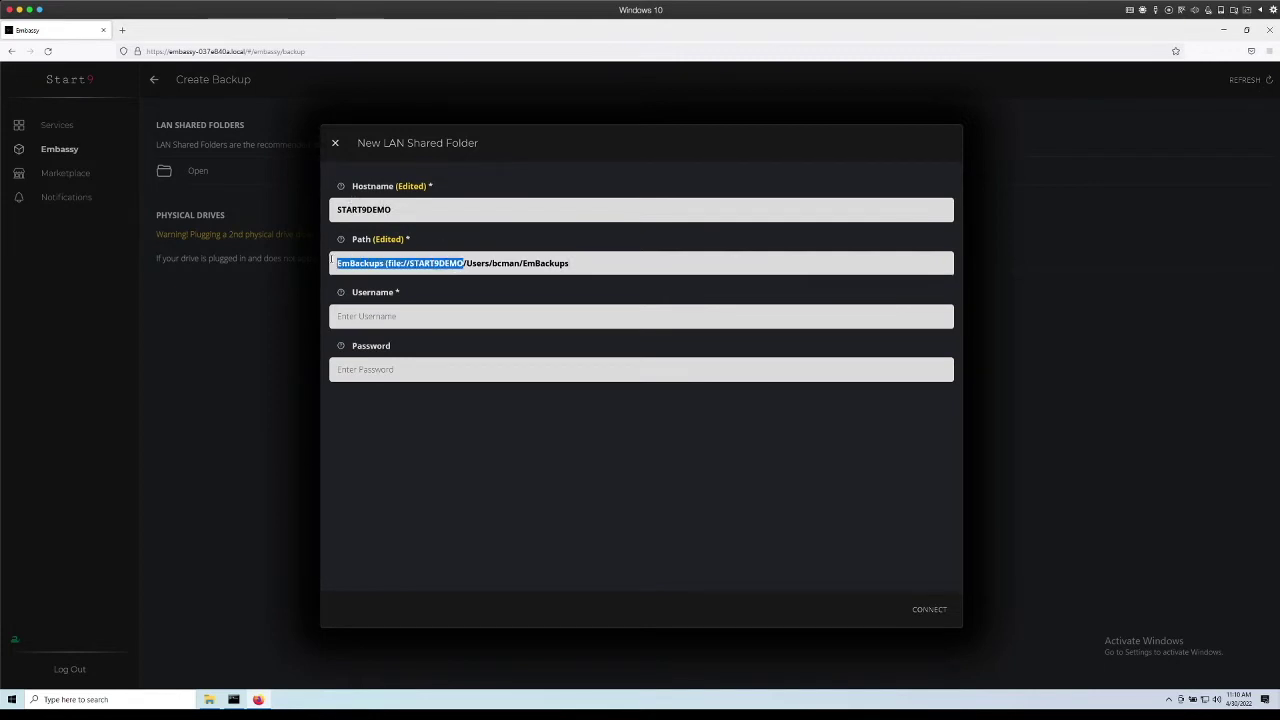
key("BackSpace")
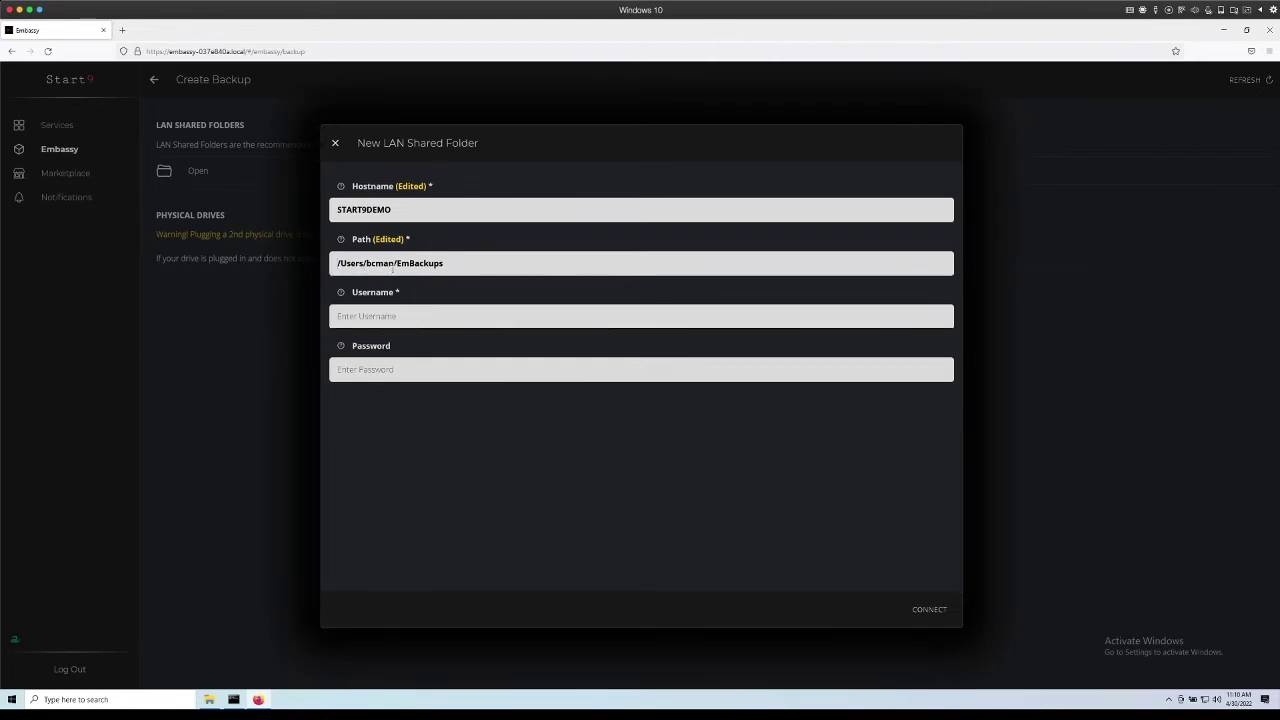
type("bcman")
left_click(424, 366)
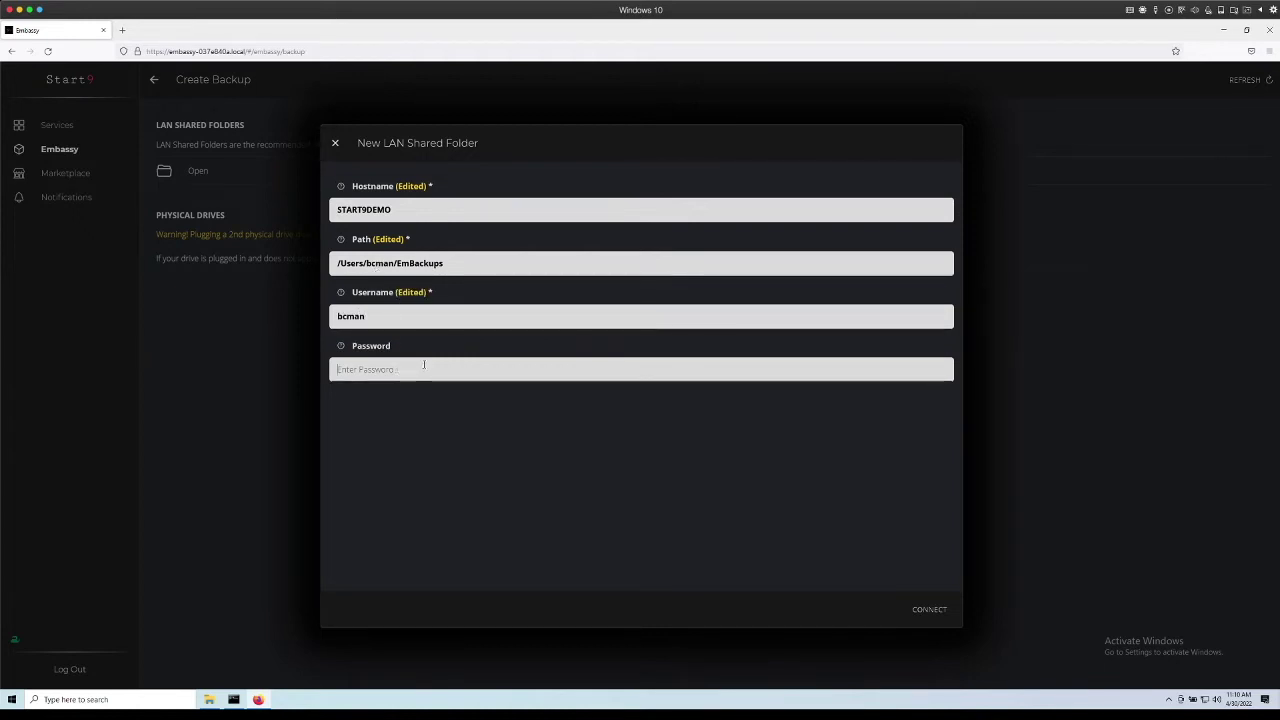
type("demo")
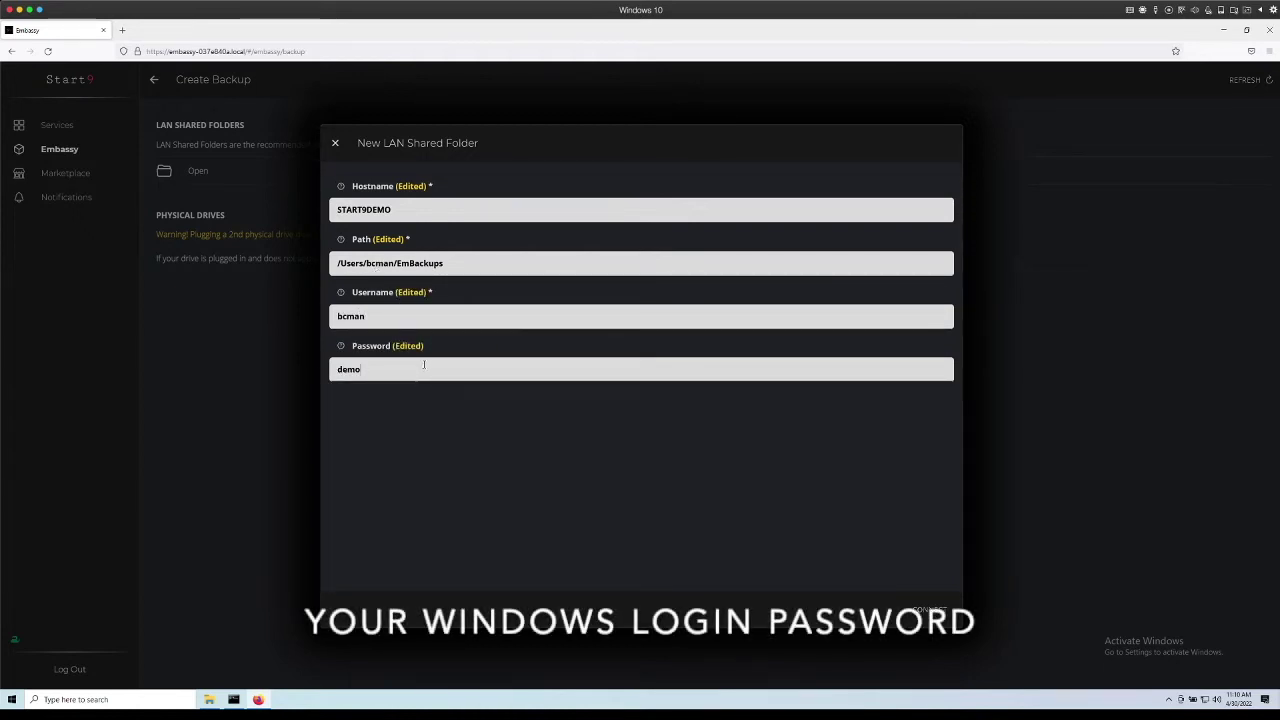
type("password")
Connect to the EmBackups share after changing the hostname to START9DEMO.local.
left_click(929, 610)
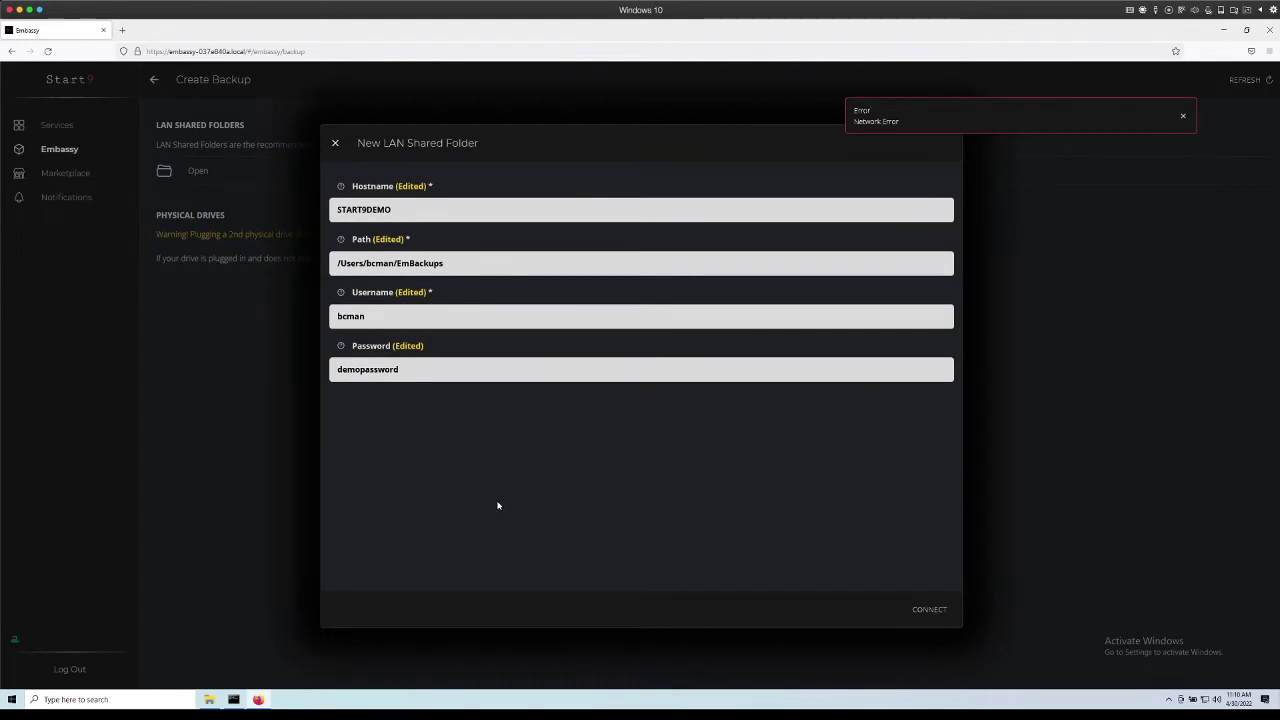
type("local")
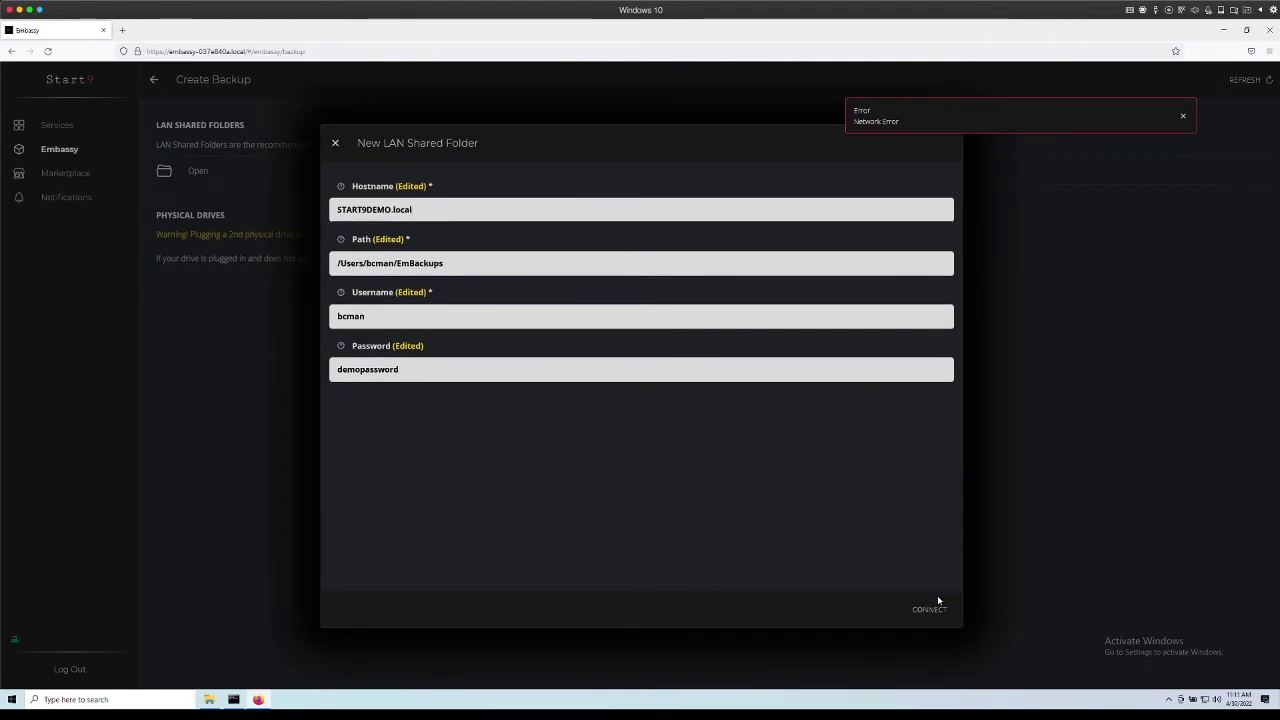
left_click(930, 608)
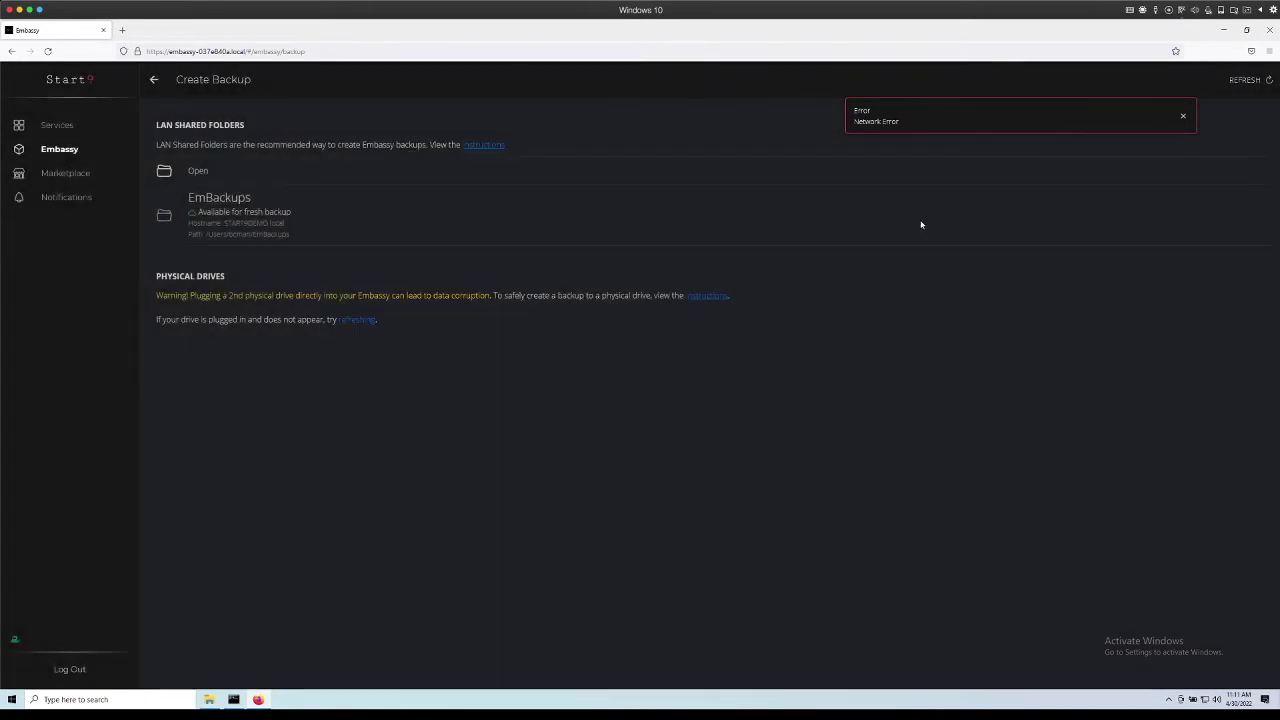
left_click(1183, 116)
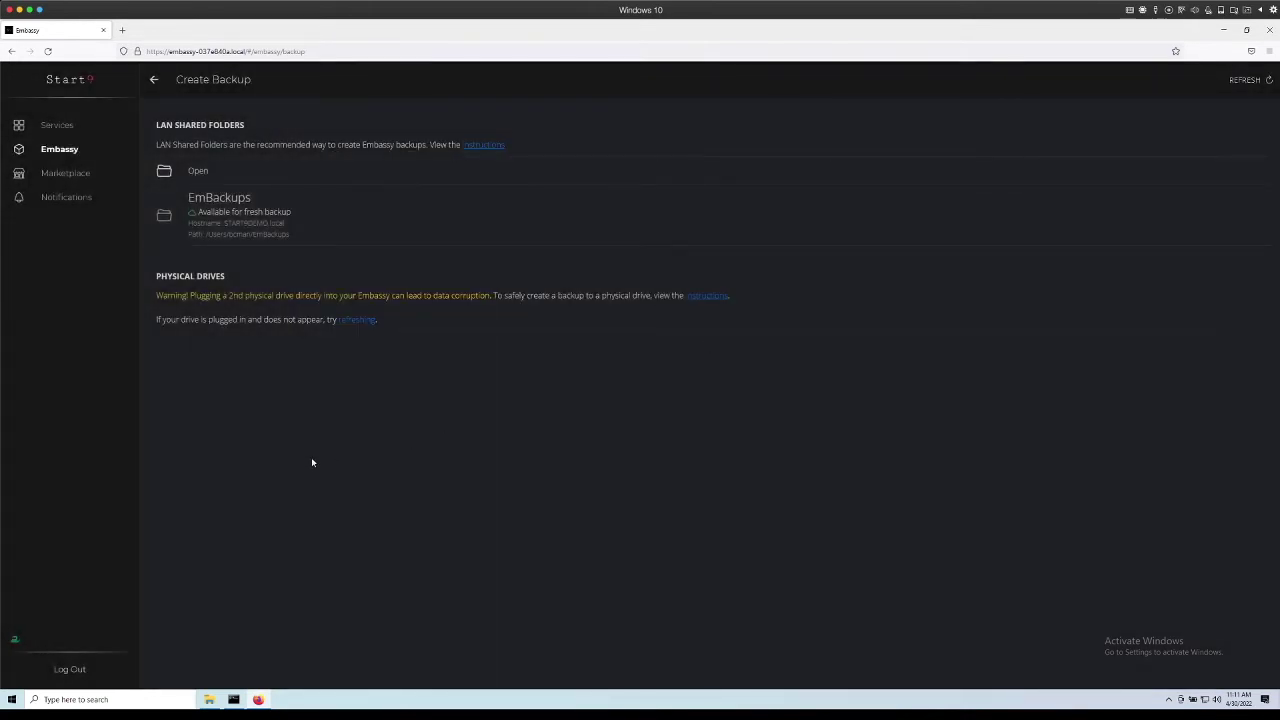
left_click(317, 223)
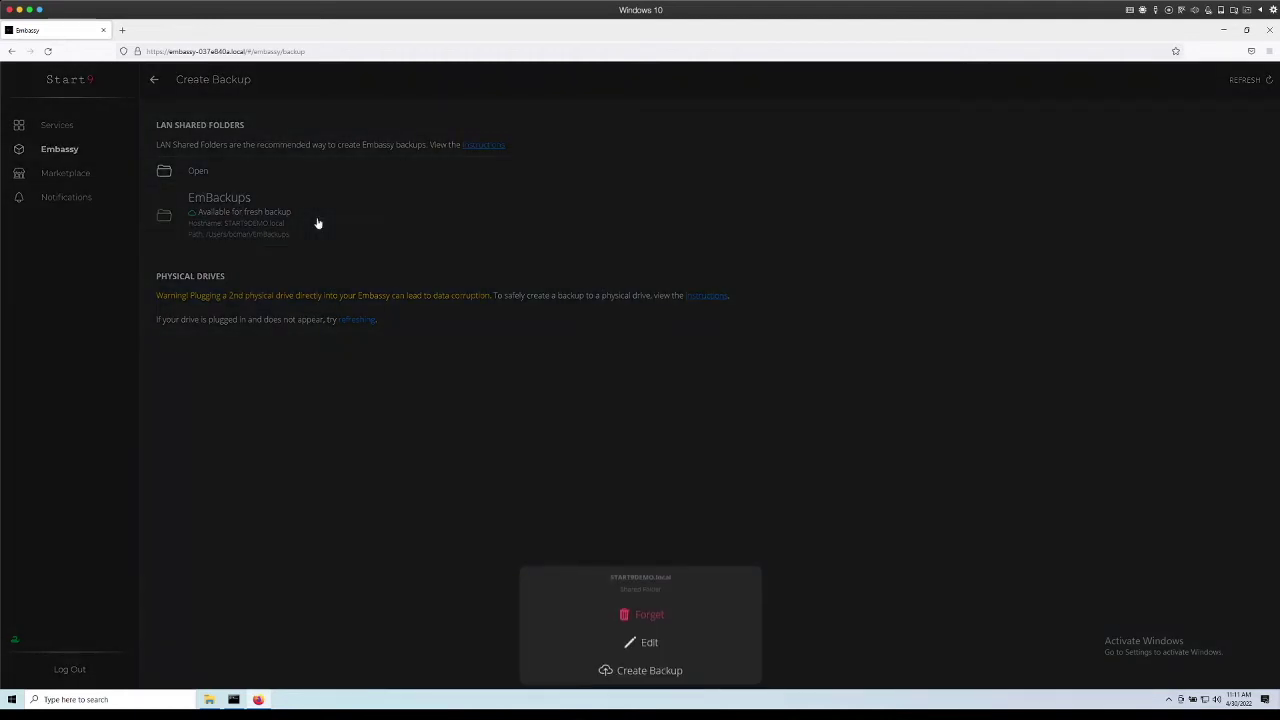
Create an encrypted backup to EmBackups using the master password.
left_click(683, 667)
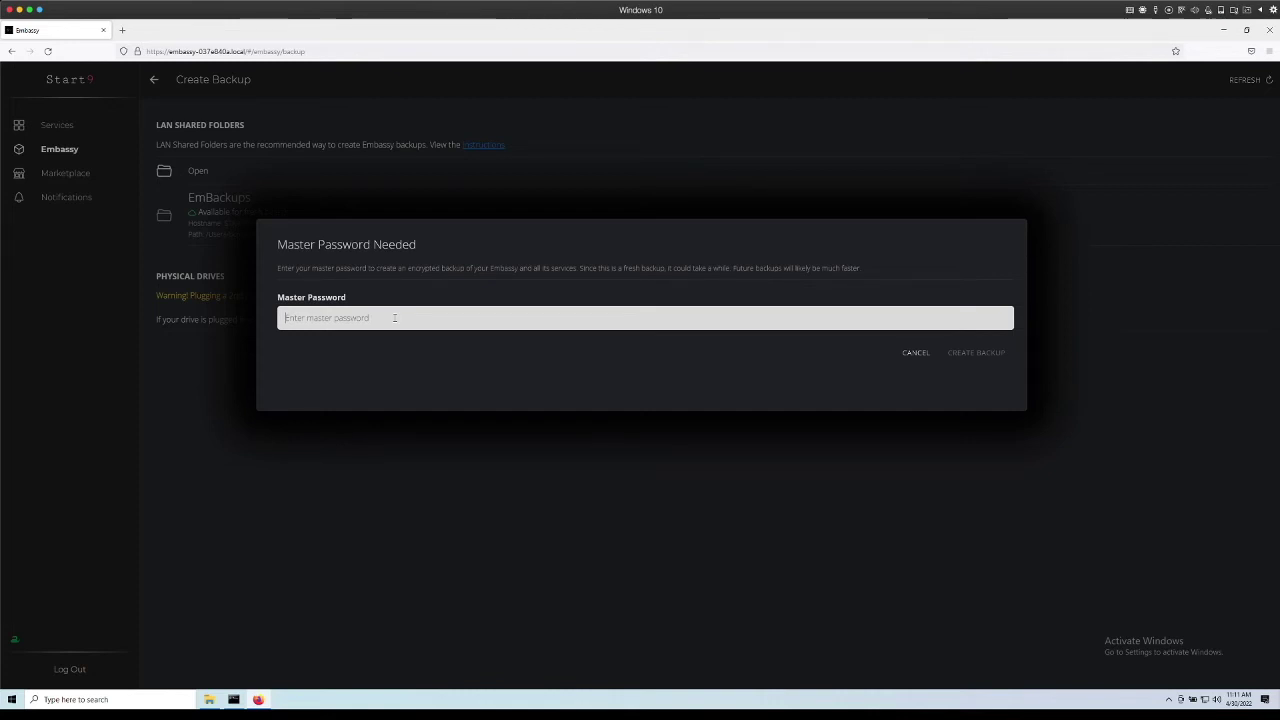
type("Testing12345")
left_click(980, 354)
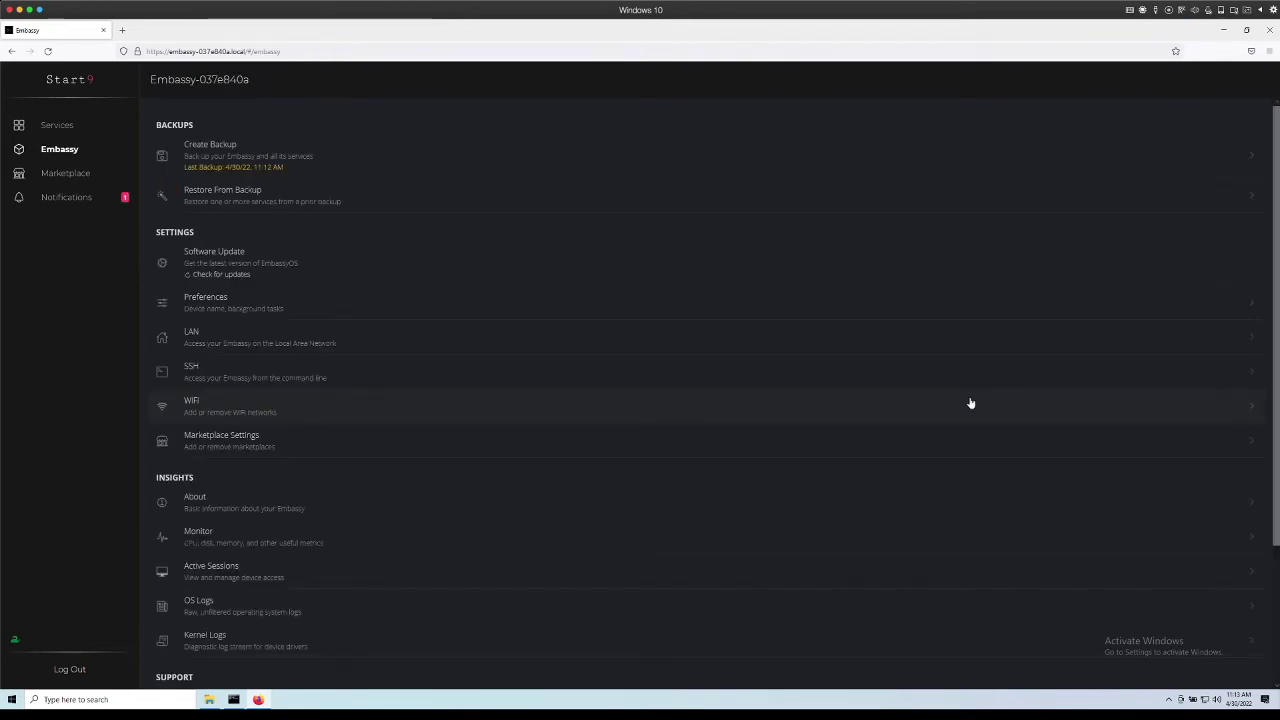
Read the Backup Complete notification and view the stopped Burn After Reading service.
left_click(62, 203)
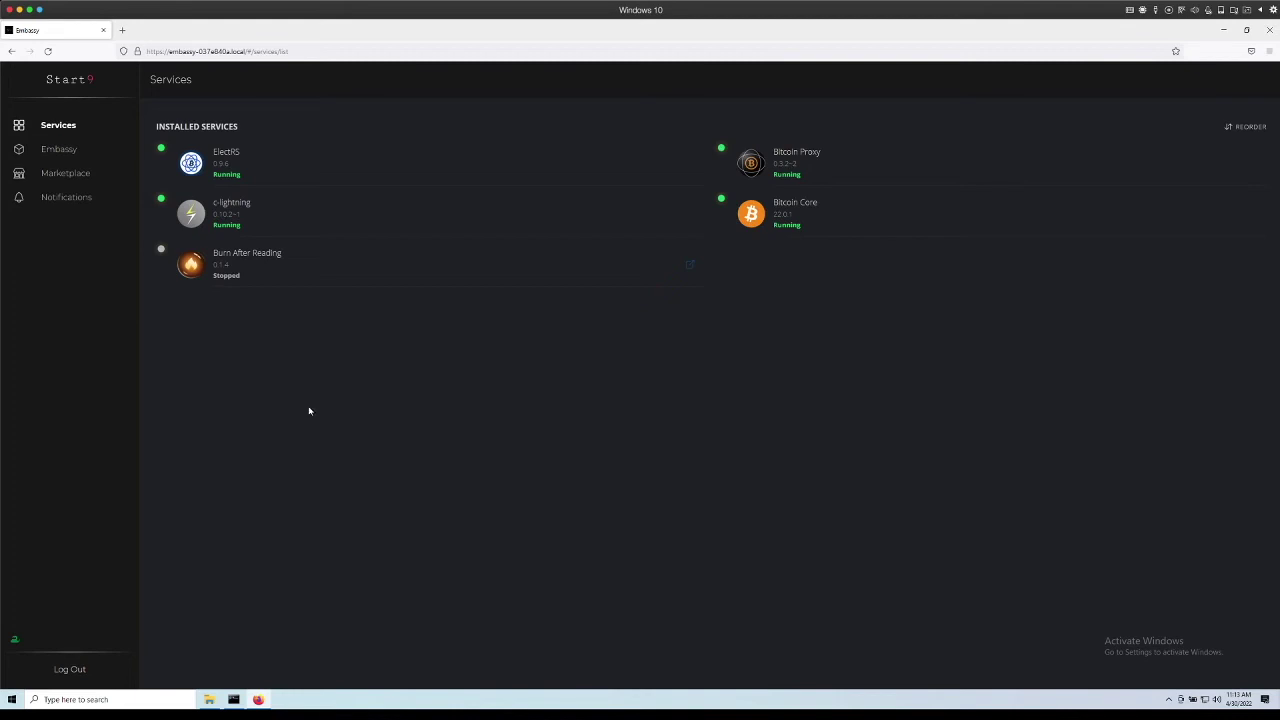
left_click(294, 275)
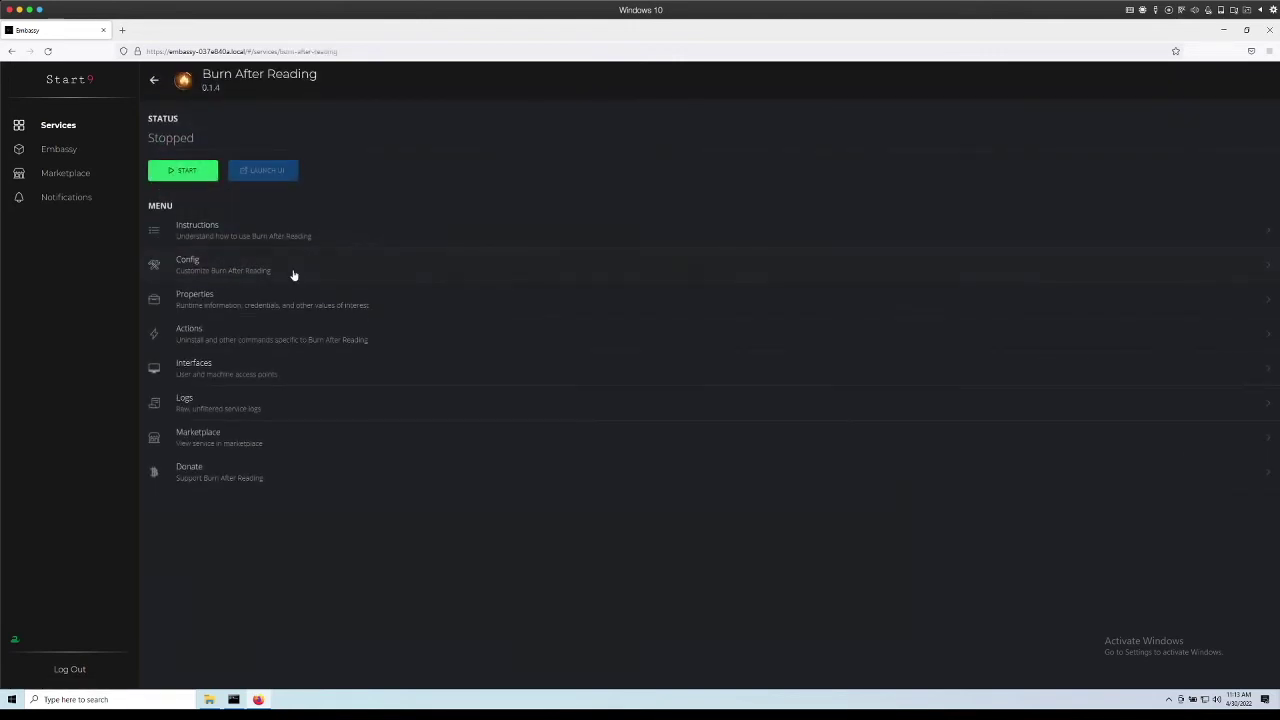
Uninstall Burn After Reading, confirming removal of its data.
left_click(272, 334)
left_click(252, 170)
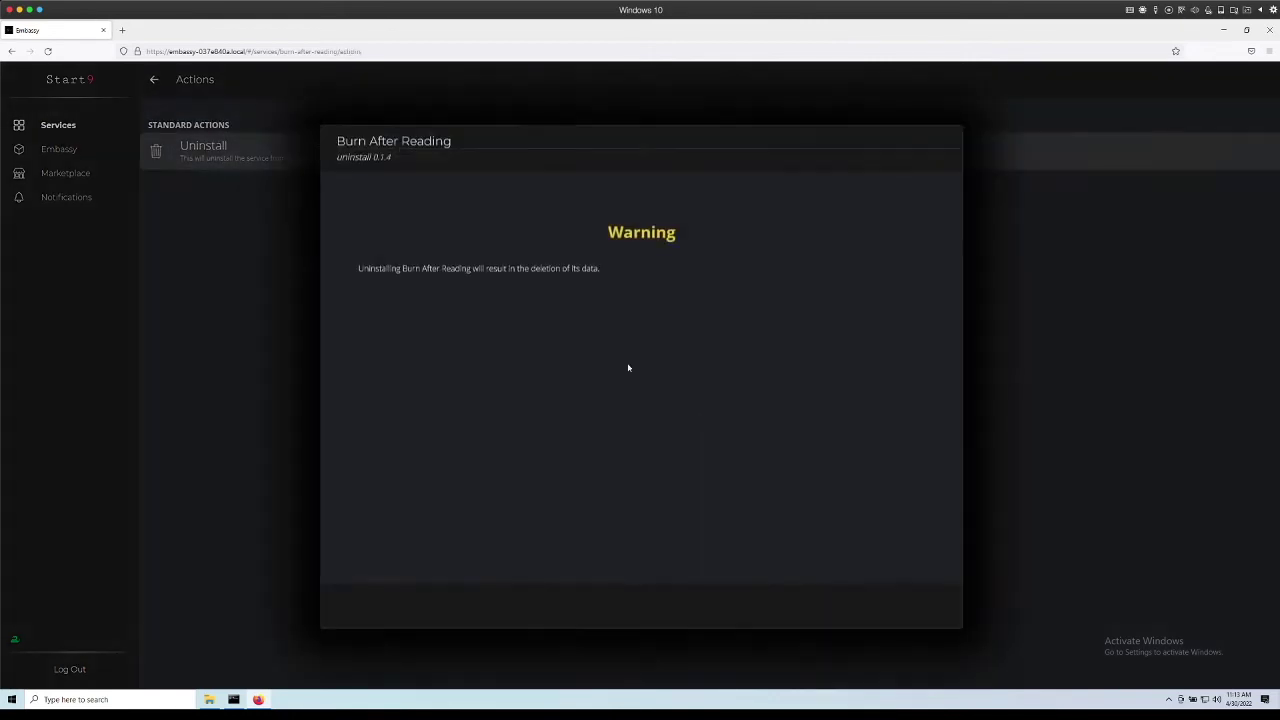
left_click(941, 608)
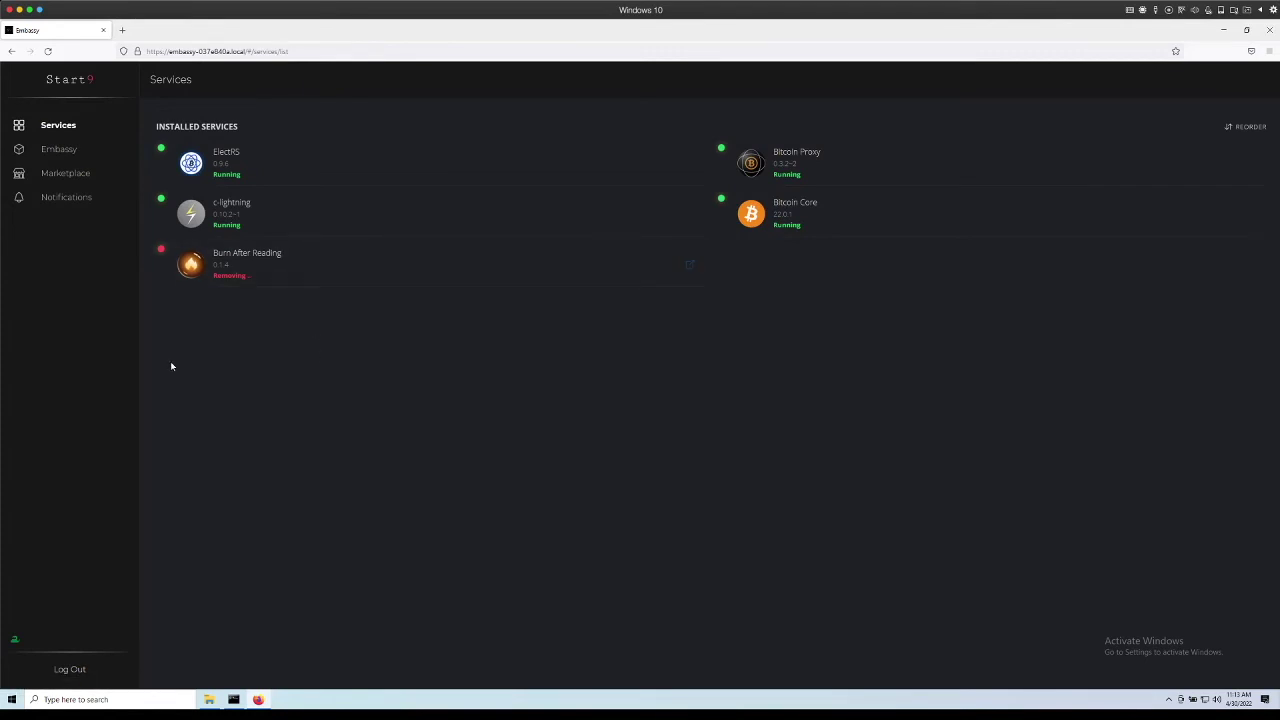
Decrypt the EmBackups backup with the master password and select Burn After Reading to restore.
left_click(71, 152)
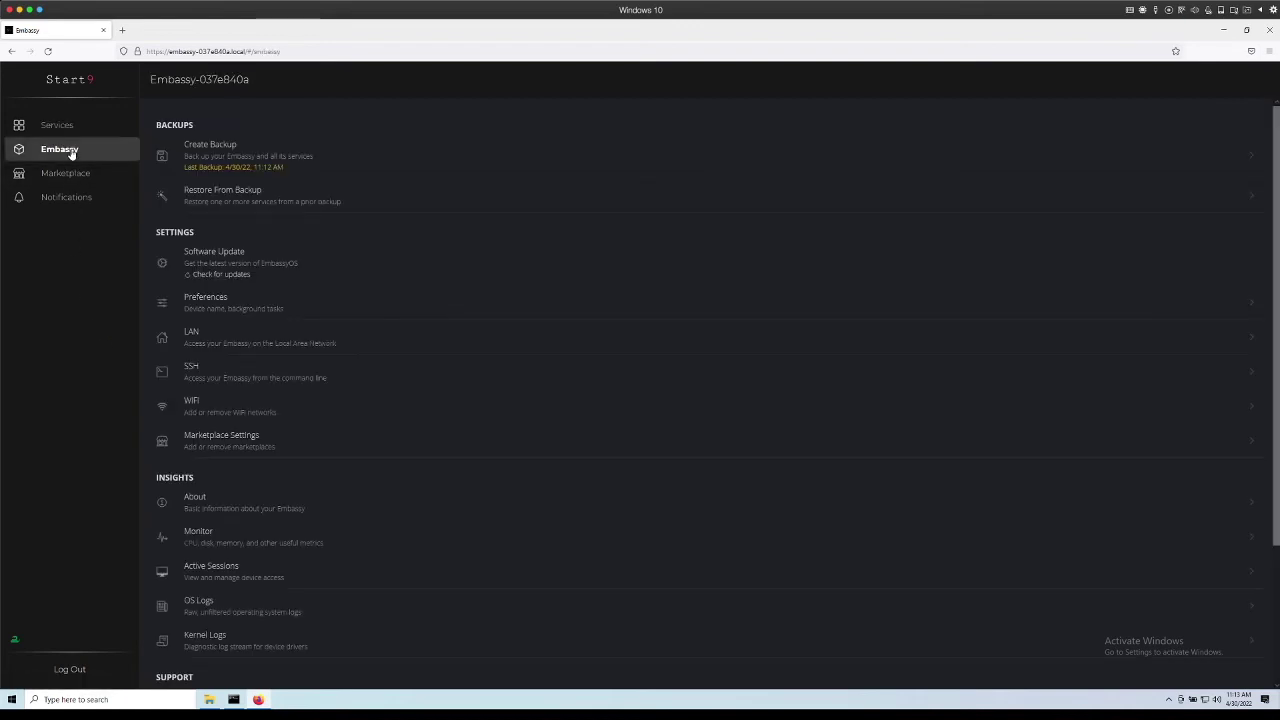
left_click(296, 199)
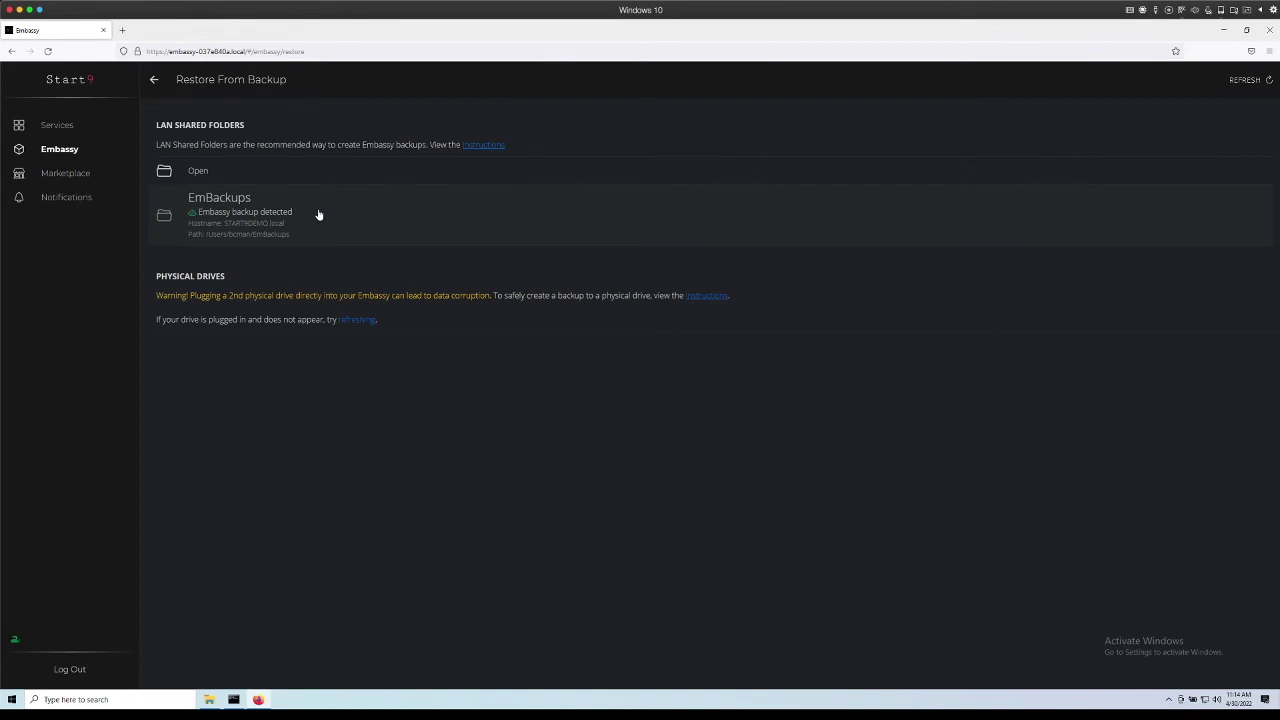
left_click(318, 215)
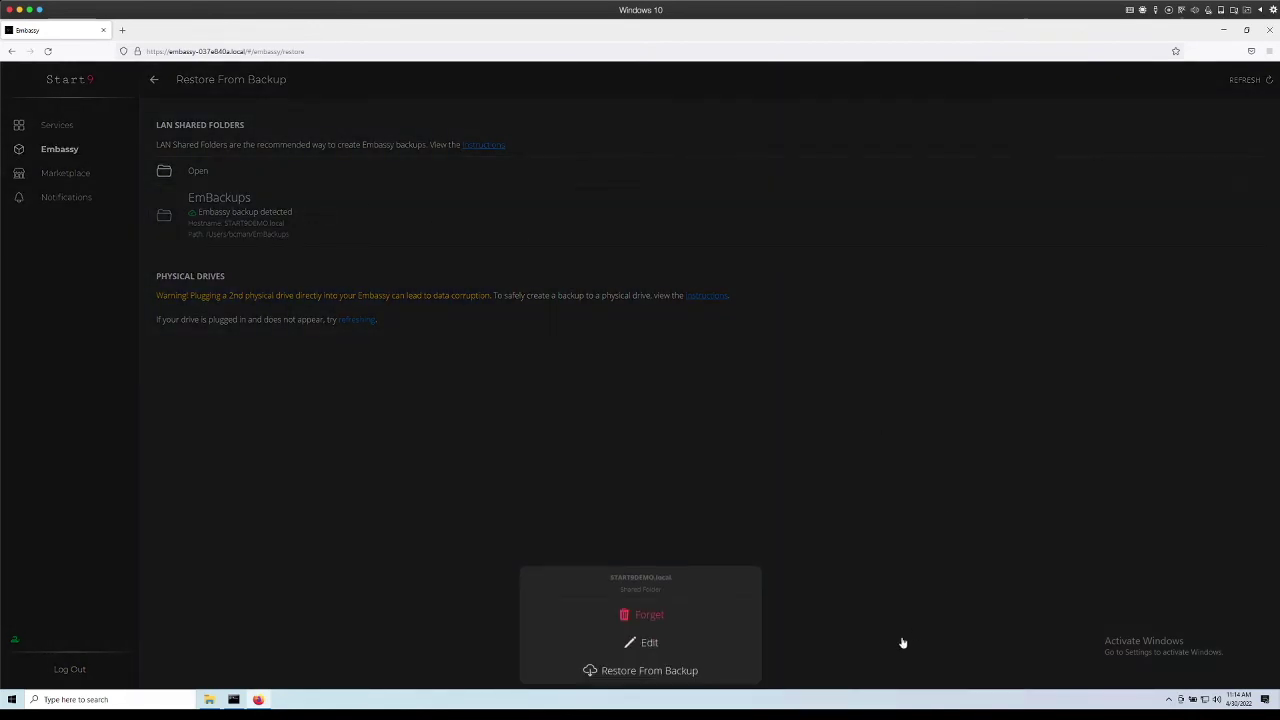
left_click(649, 670)
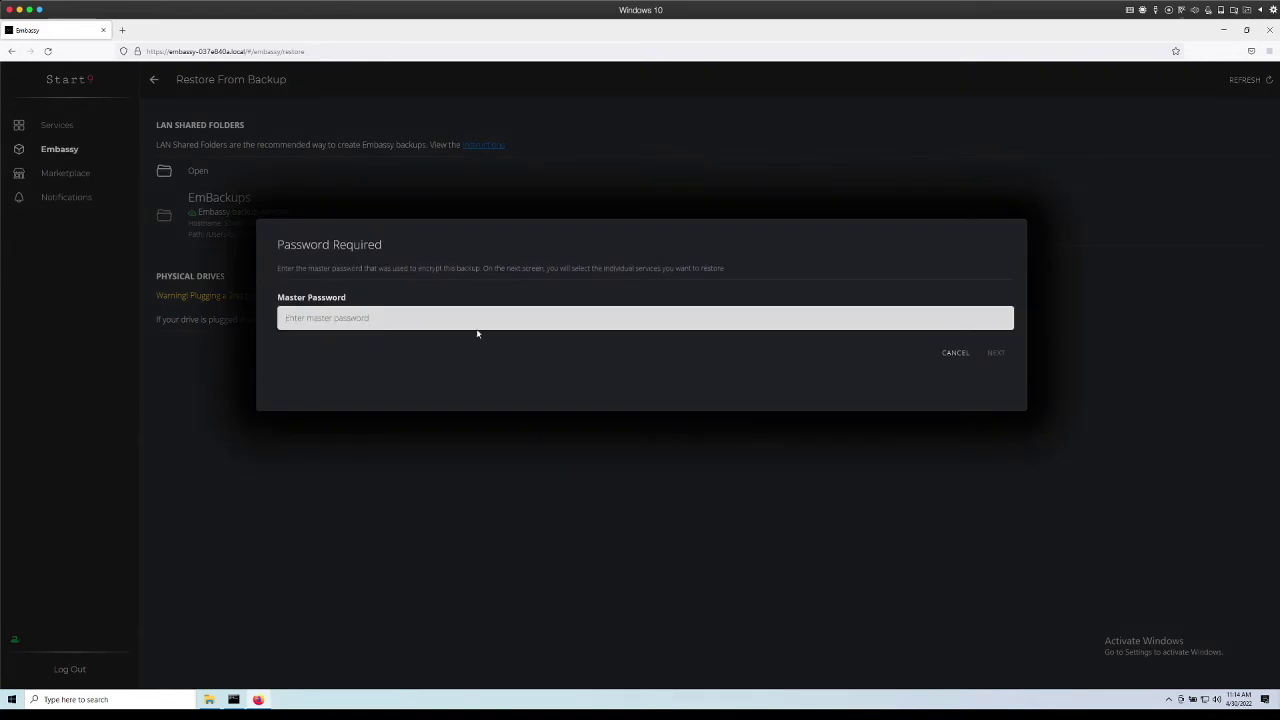
type("Testing12345")
key("Return")
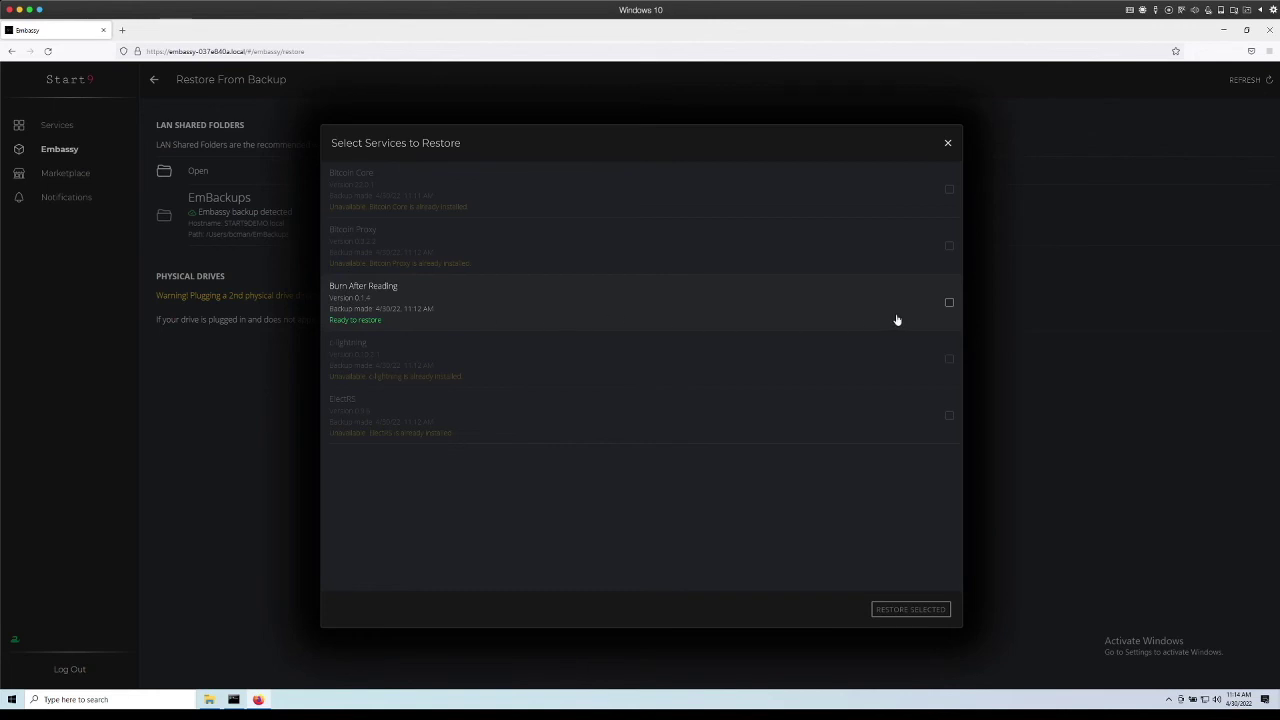
left_click(950, 304)
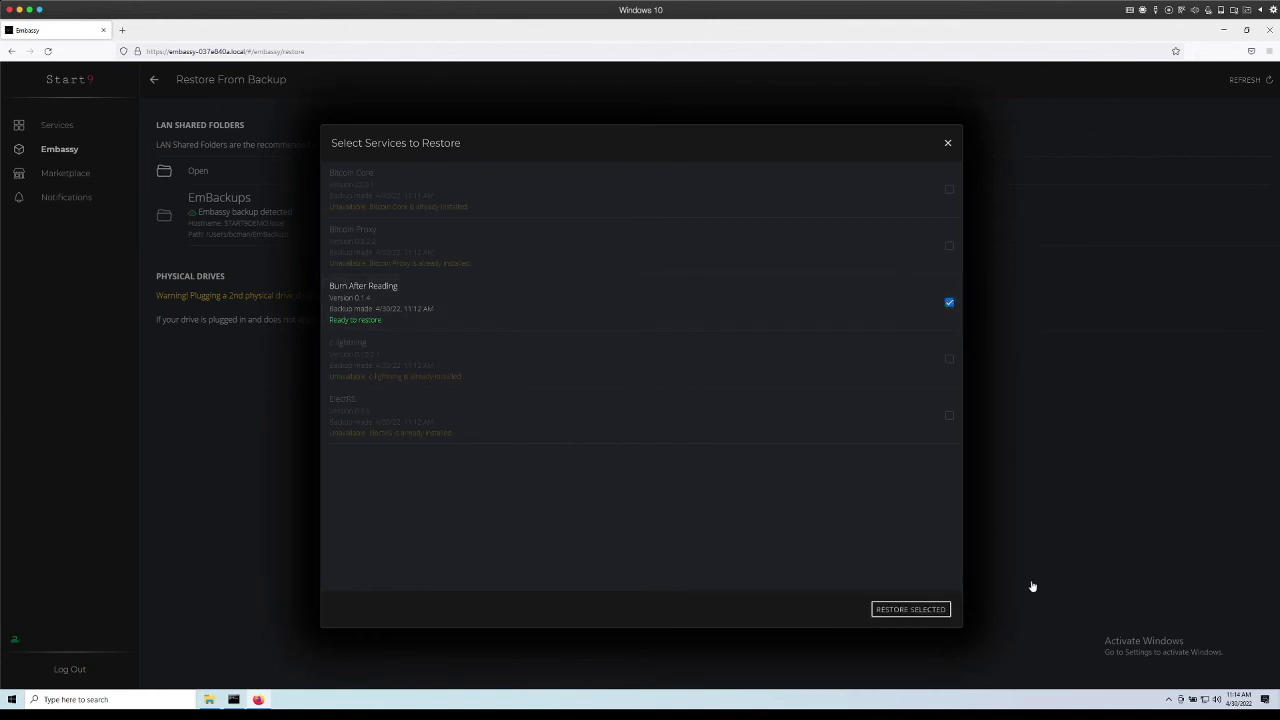
Restore the selected Burn After Reading service from the EmBackups backup.
left_click(946, 609)
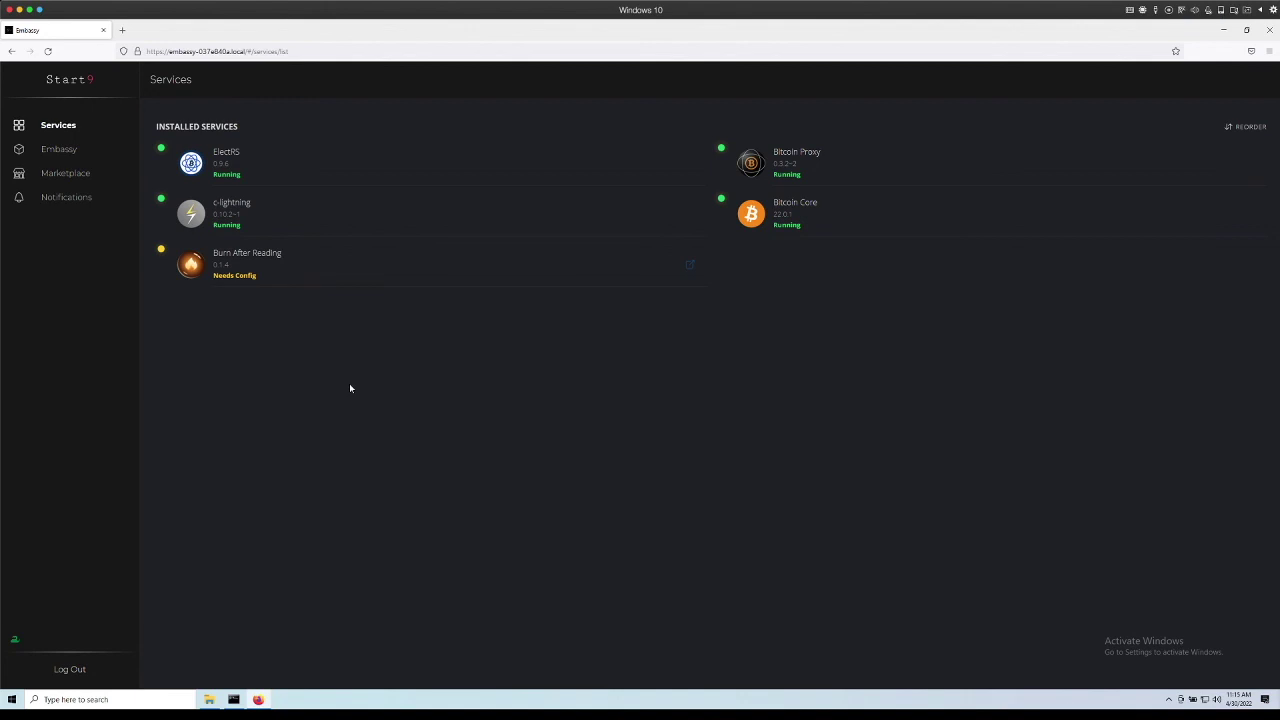
Save Burn After Reading's default configuration and return to the installed services list.
left_click(326, 274)
left_click(200, 177)
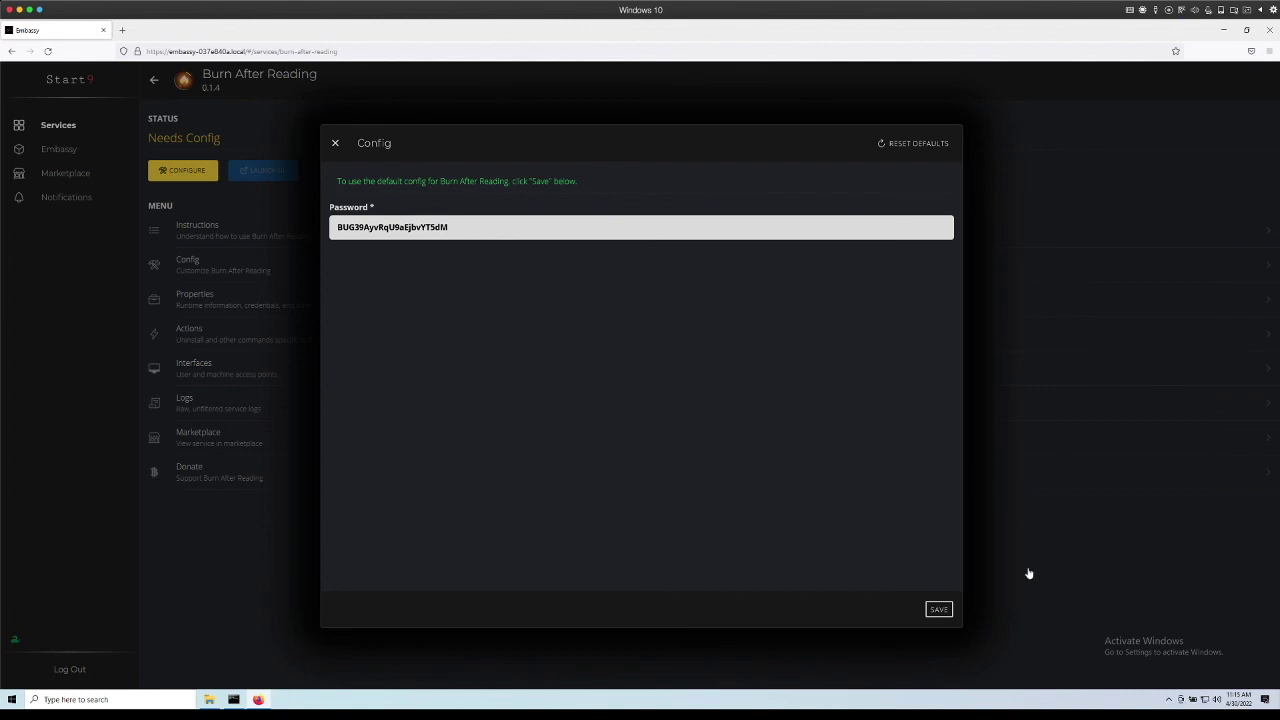
left_click(940, 610)
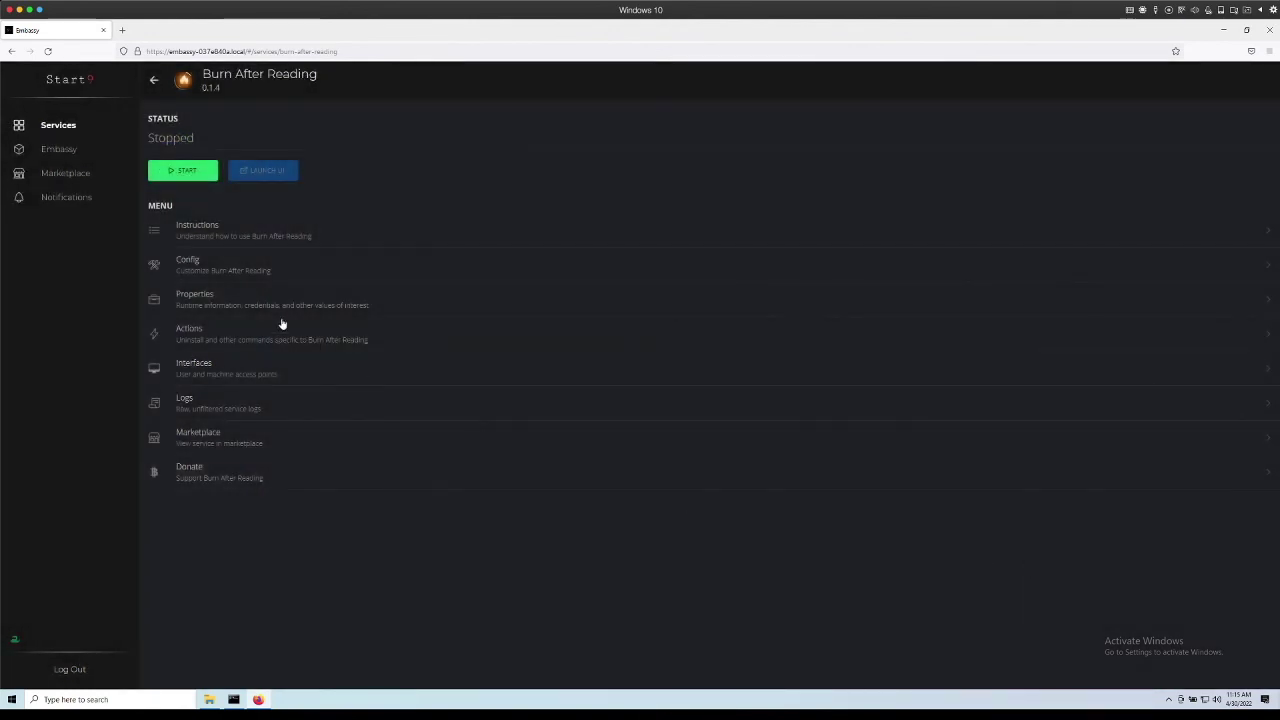
left_click(77, 126)
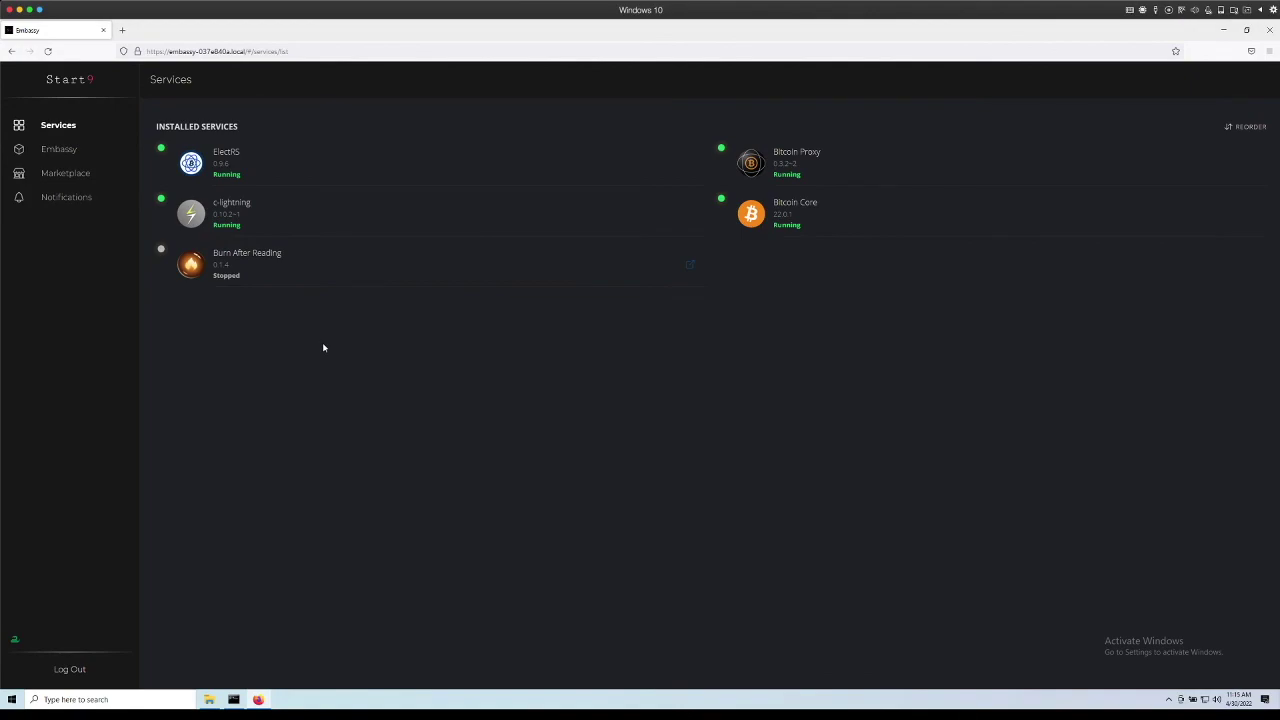